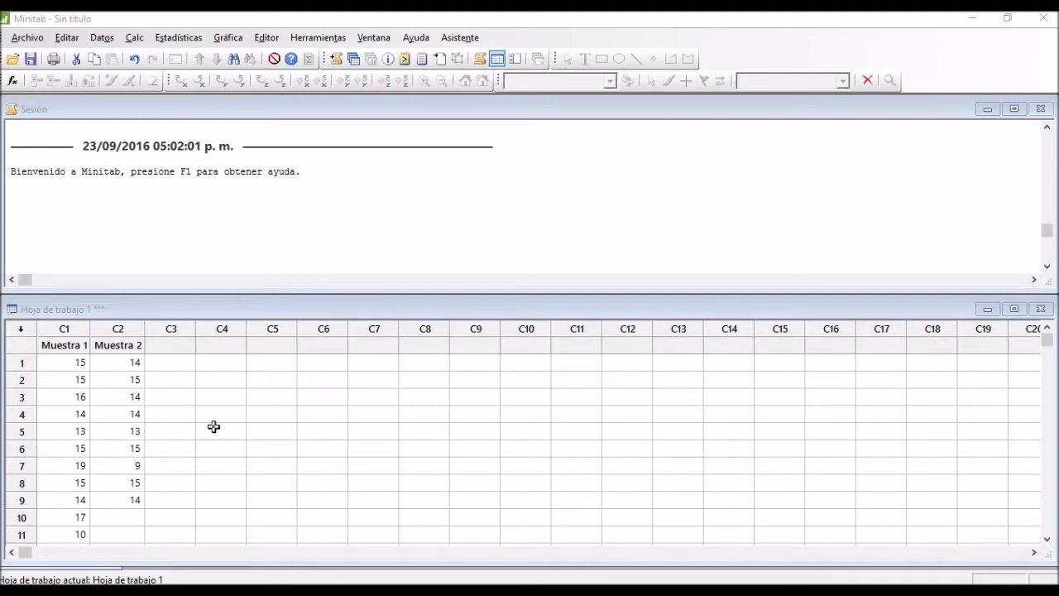
Review the Muestra 1 and Muestra 2 data in the worksheet, down to the last row and back up.
left_click(58, 388)
left_click(58, 387)
left_click(166, 387)
left_click(124, 387)
left_click(82, 386)
key("Down")
key("Down")
key("Down")
key("Down")
key("Down")
key("Down")
key("Down")
key("Down")
key("Down")
key("Down")
key("Down")
key("Down")
key("Down")
key("Down")
key("Down")
key("Down")
key("Down")
key("Down")
key("Down")
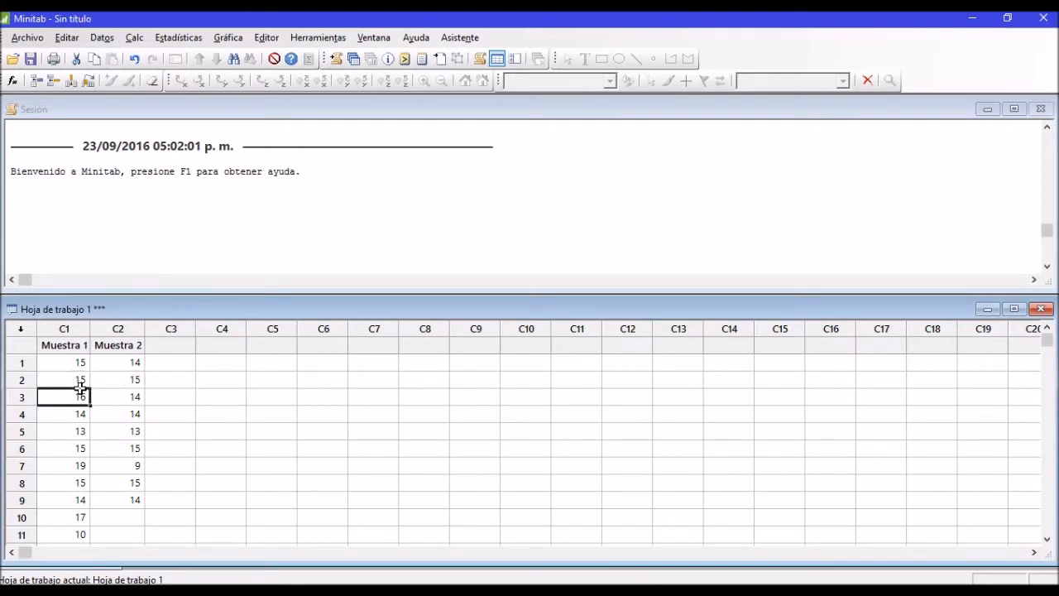
key("Up")
key("Up")
key("Up")
key("Up")
key("Up")
key("Up")
key("Up")
key("Up")
key("Up")
key("Up")
key("Up")
key("Up")
key("Up")
key("Up")
key("Up")
key("Up")
key("Up")
key("Up")
key("Up")
key("Up")
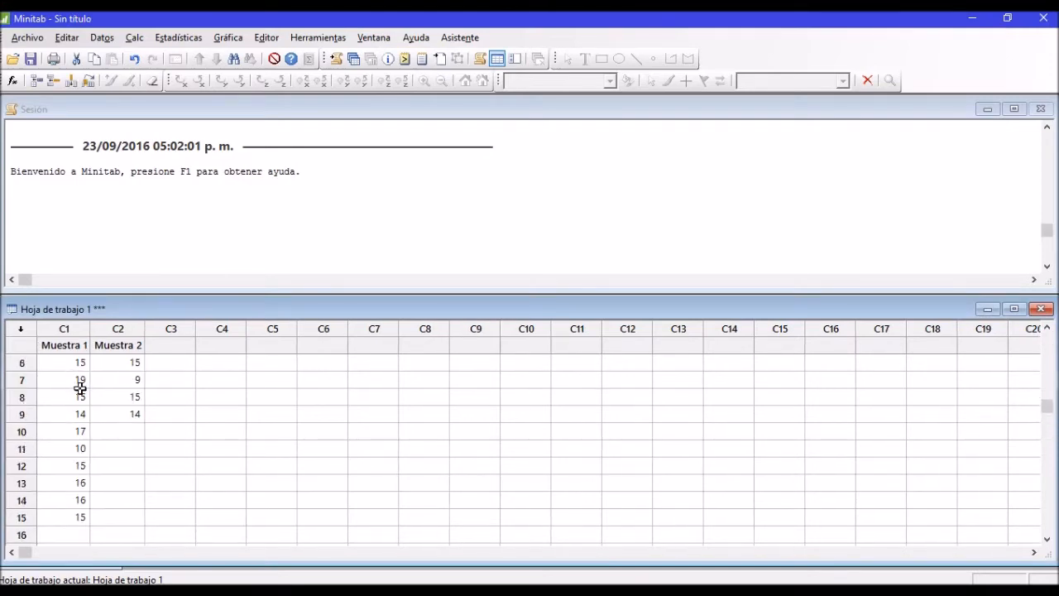
key("Down")
key("Right")
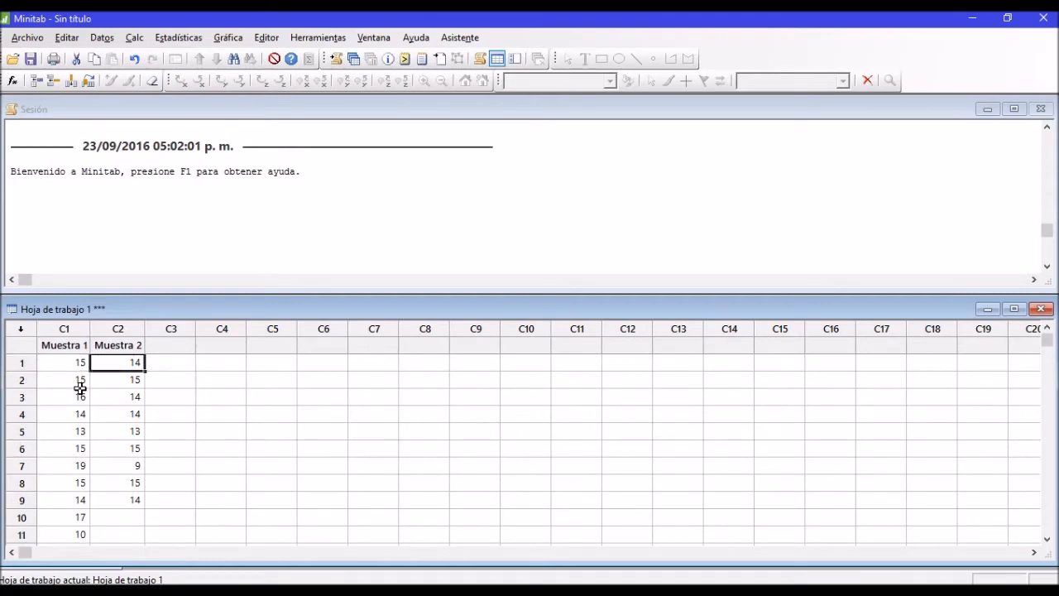
left_click(53, 390)
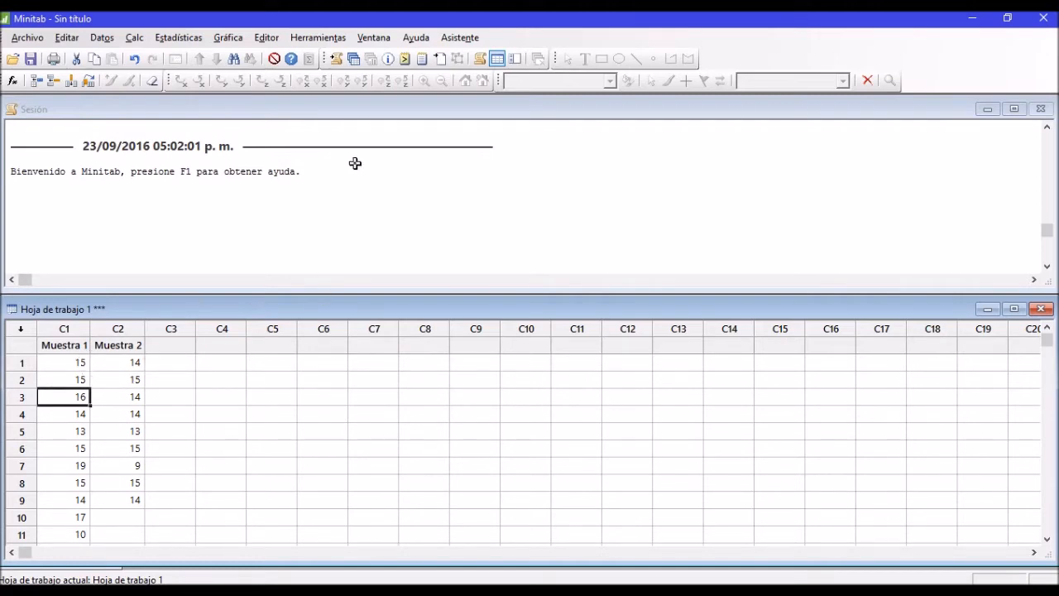
Start the Assistant's 1-sample t hypothesis test with 'Muestra 1' as the data column.
left_click(462, 38)
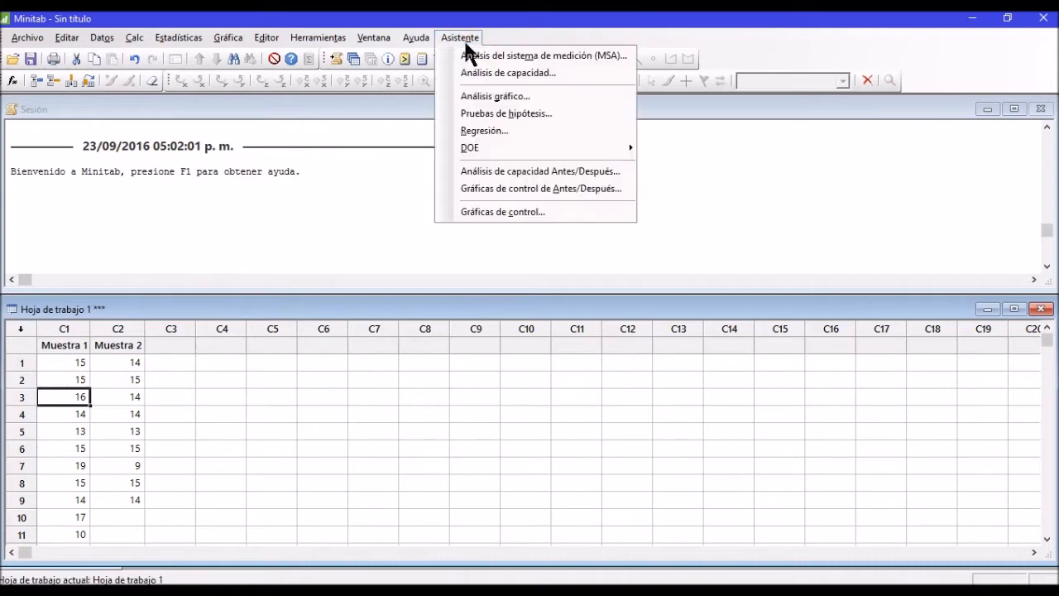
left_click(493, 114)
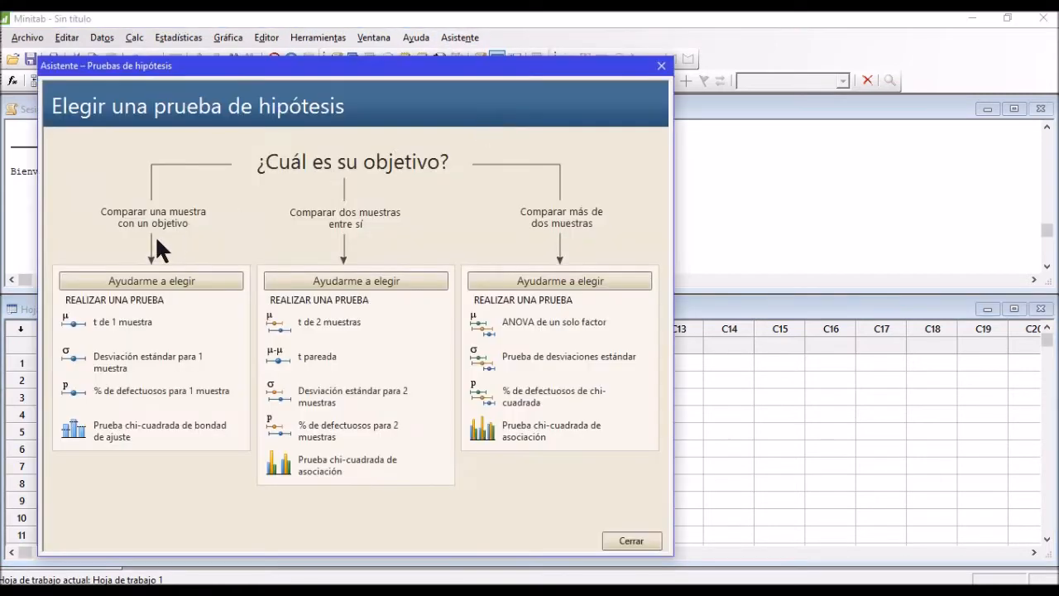
left_click(120, 330)
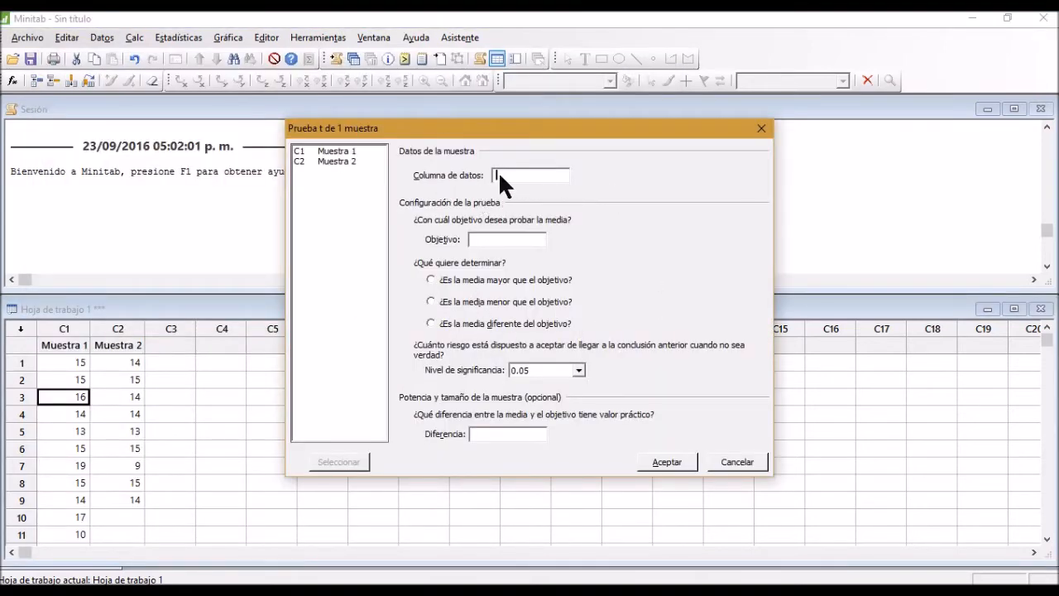
left_click(346, 151)
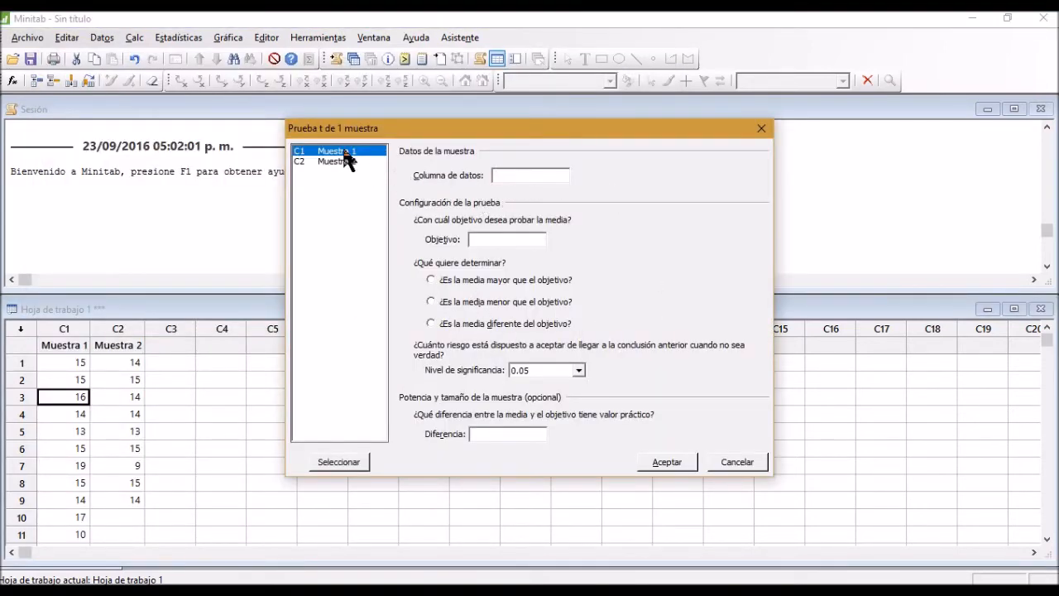
left_click(514, 175)
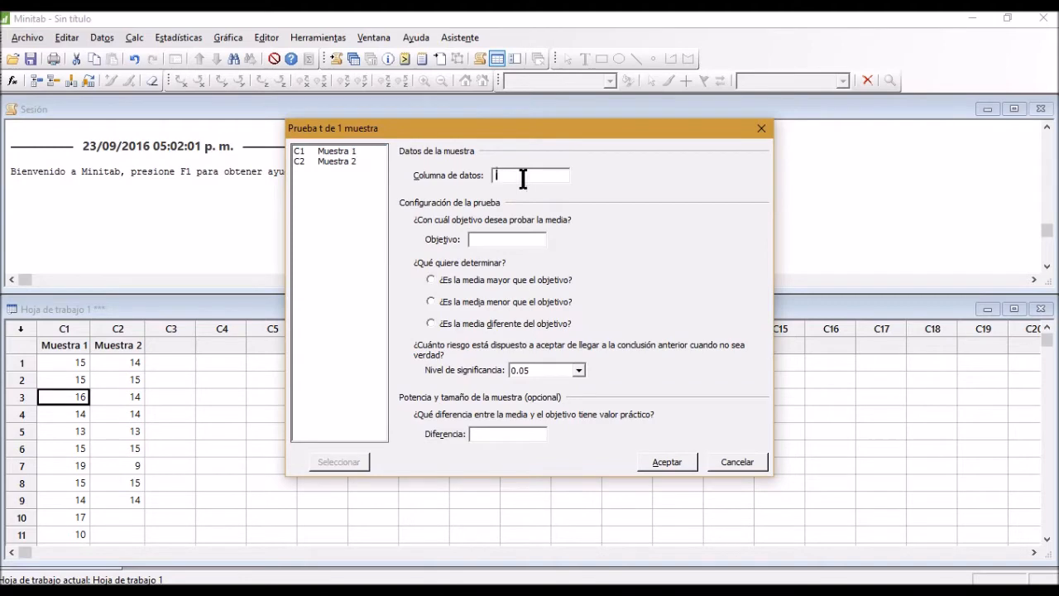
double_click(343, 151)
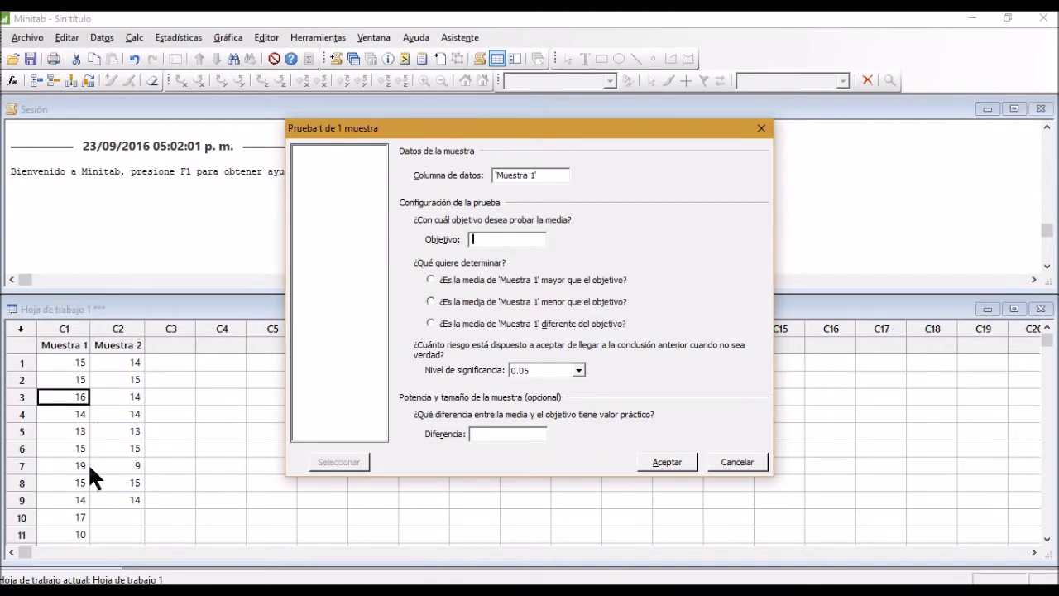
Set the test target to 16.5, choose to determine whether the mean is less than the target, and run the test.
type("16.5")
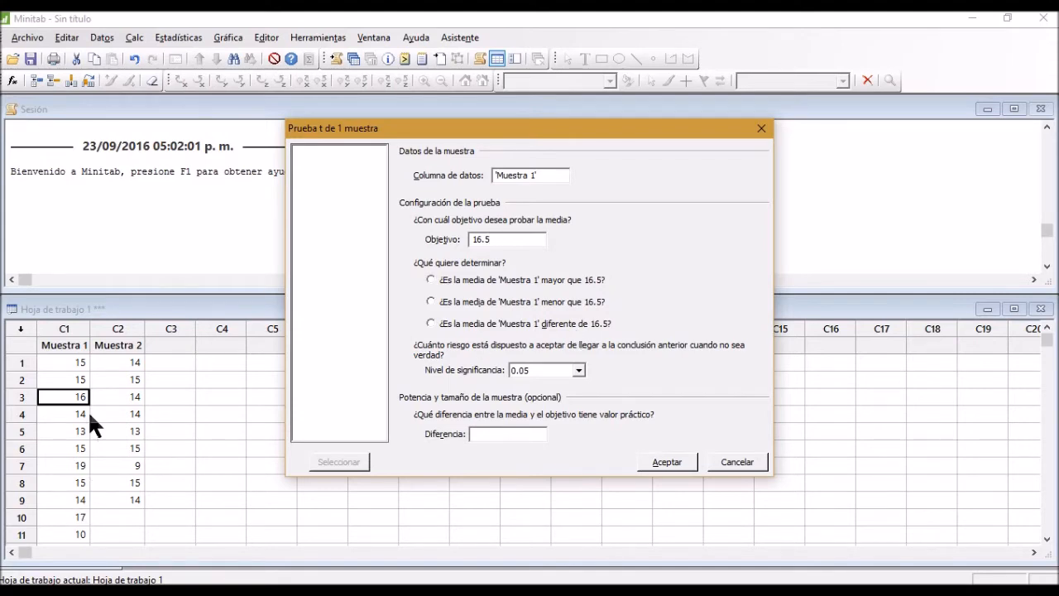
key("ctrl")
key("ctrl")
key("ctrl")
key("ctrl")
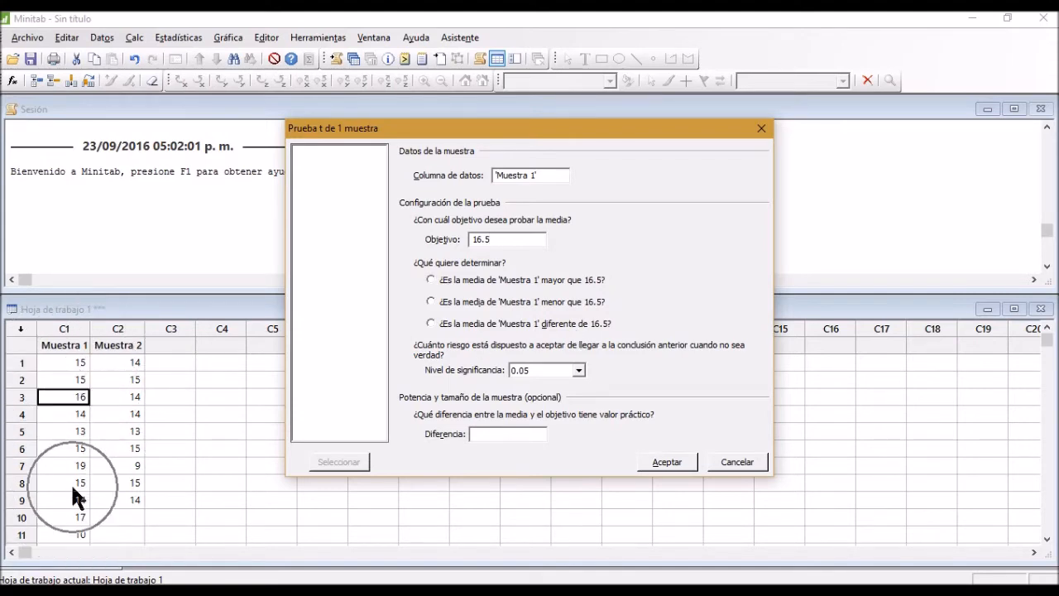
key("ctrl")
key("ctrl")
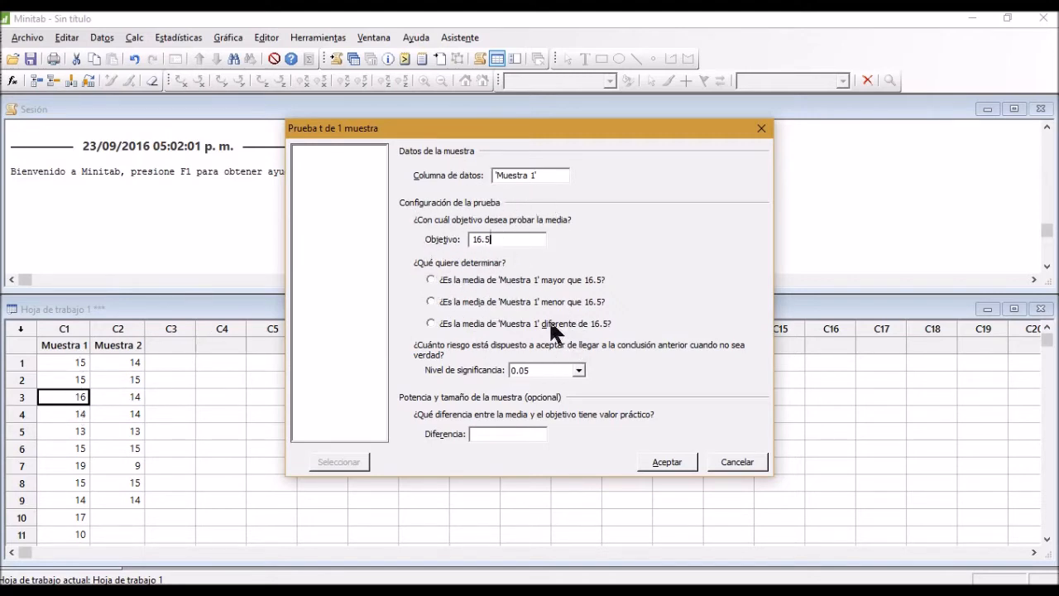
left_click(526, 308)
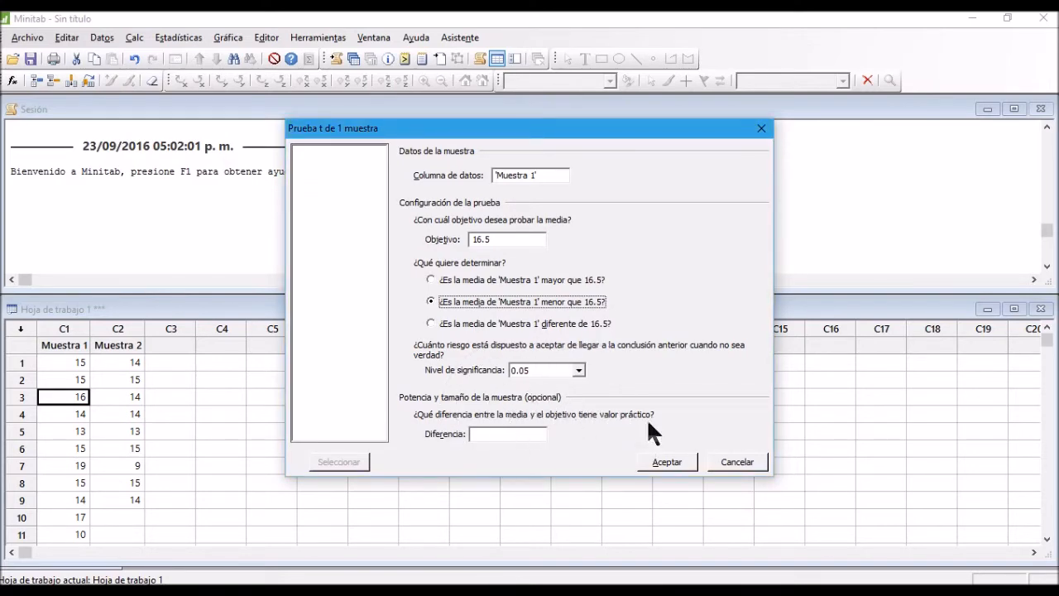
left_click(662, 462)
Examine the summary report's mean, confidence interval, p-value bar and data distribution relative to the target.
left_click_drag(329, 159, 335, 118)
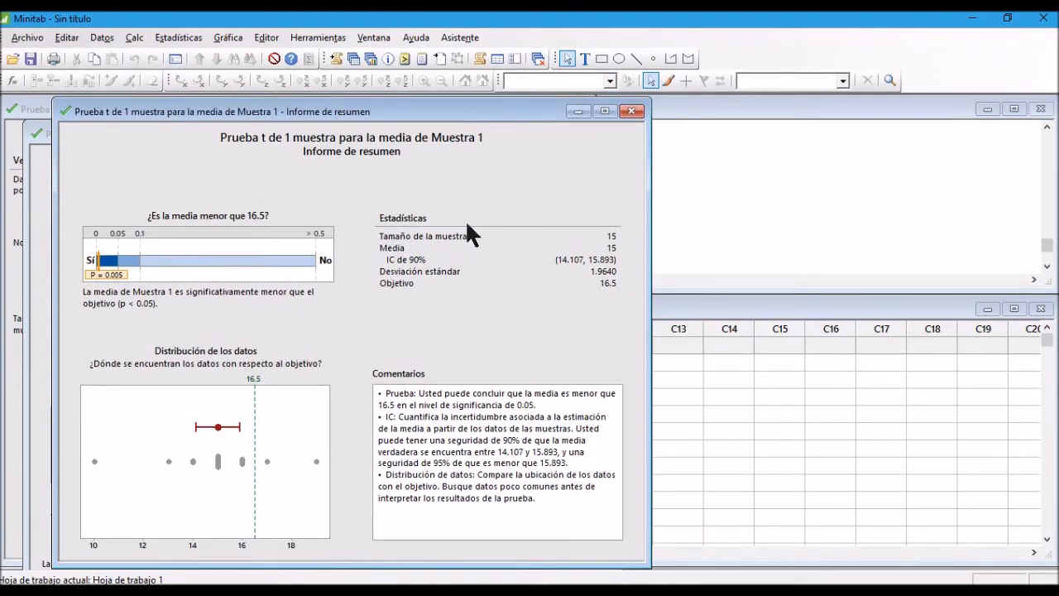
left_click(615, 247)
left_click(616, 248)
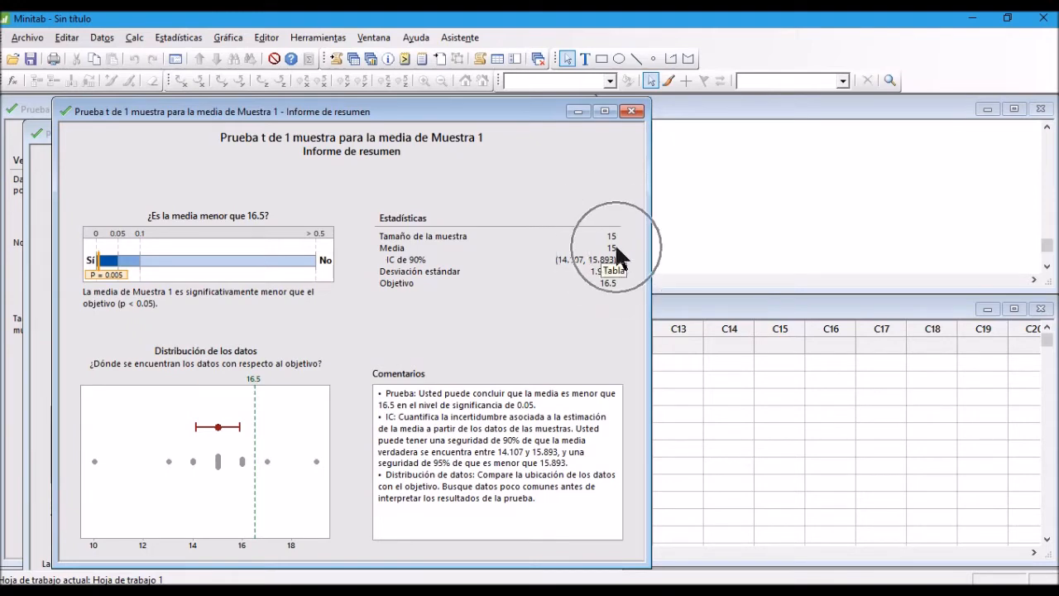
left_click(602, 261)
left_click(608, 263)
left_click(423, 259)
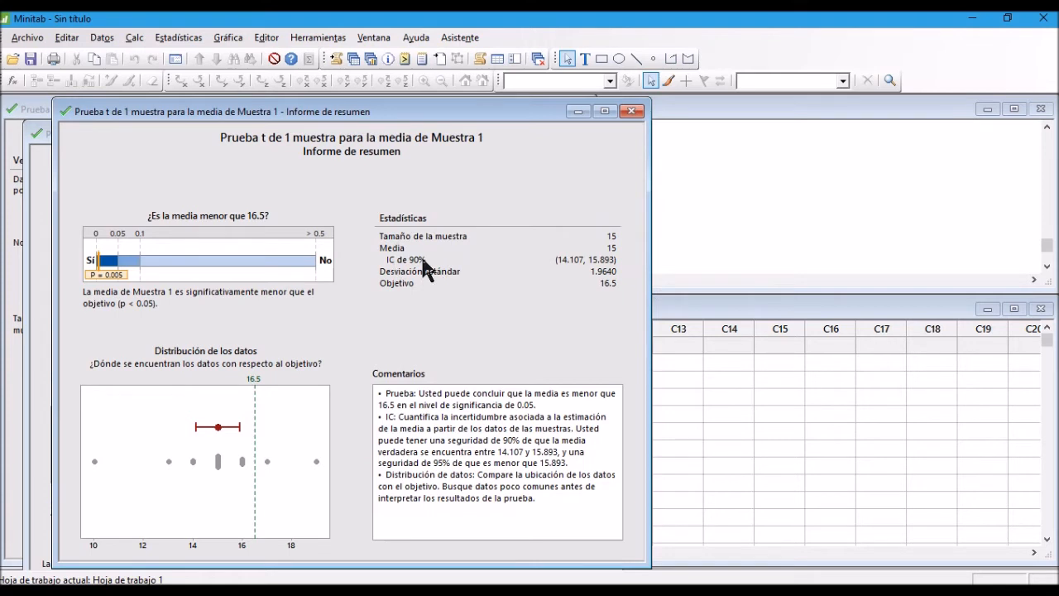
left_click(423, 261)
mouse_move(183, 303)
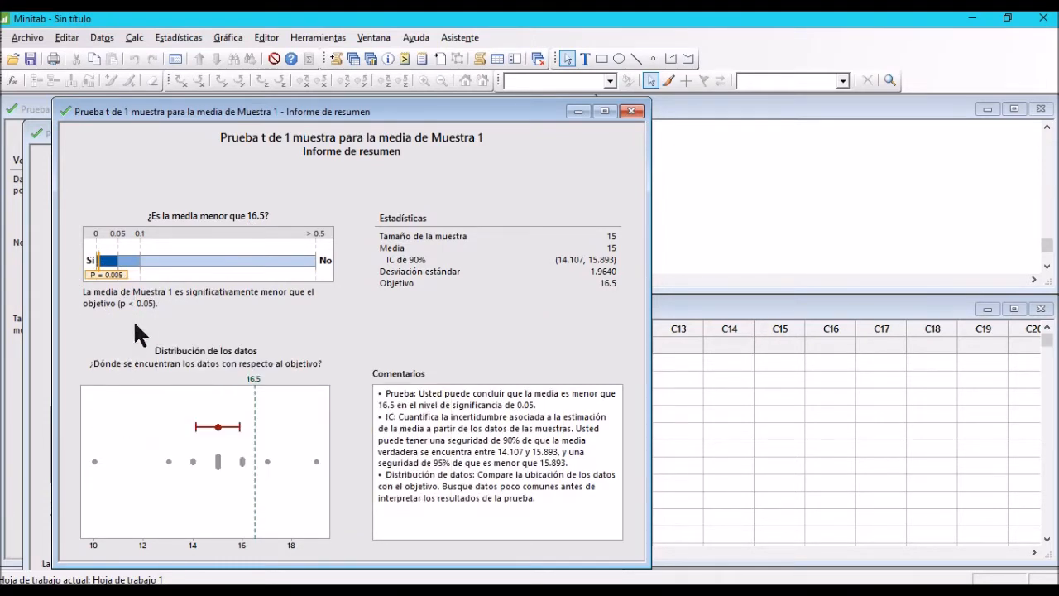
mouse_move(99, 268)
mouse_move(217, 427)
mouse_move(256, 423)
key("ctrl")
key("ctrl")
Switch to the Valor p.txt note in Notepad to read the p-value decision rule, and return to the Minitab summary report.
left_click(425, 590)
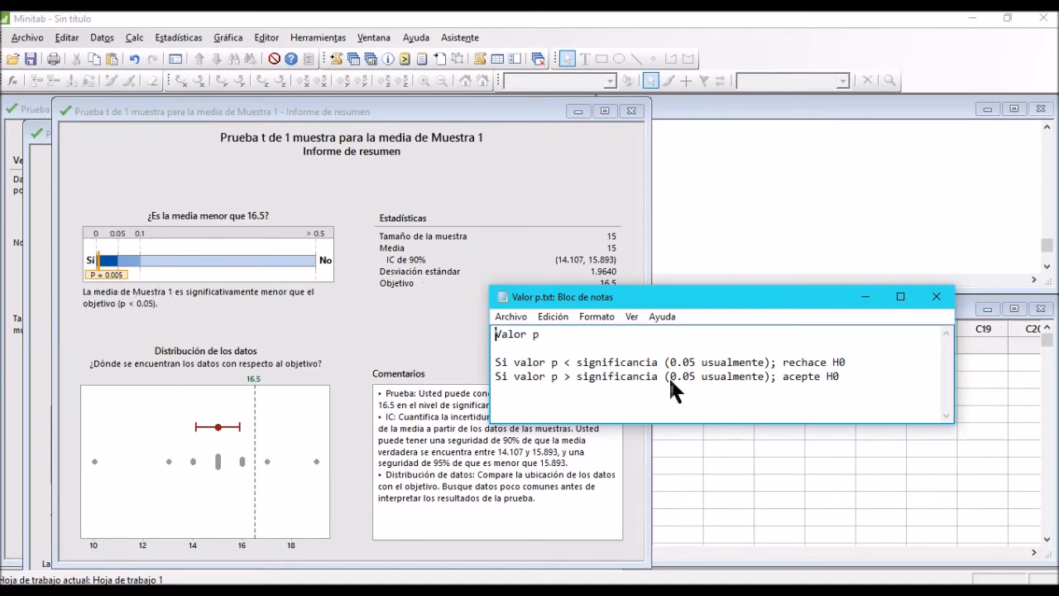
left_click(390, 335)
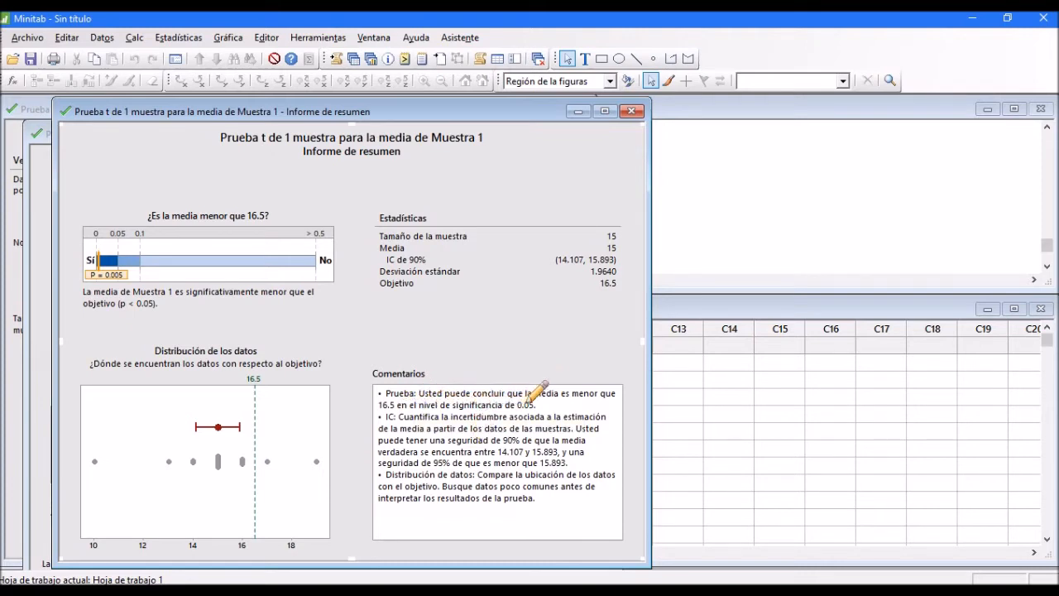
key("ctrl")
View the summary report's graph export options and close the report without saving it to another file.
right_click(255, 152)
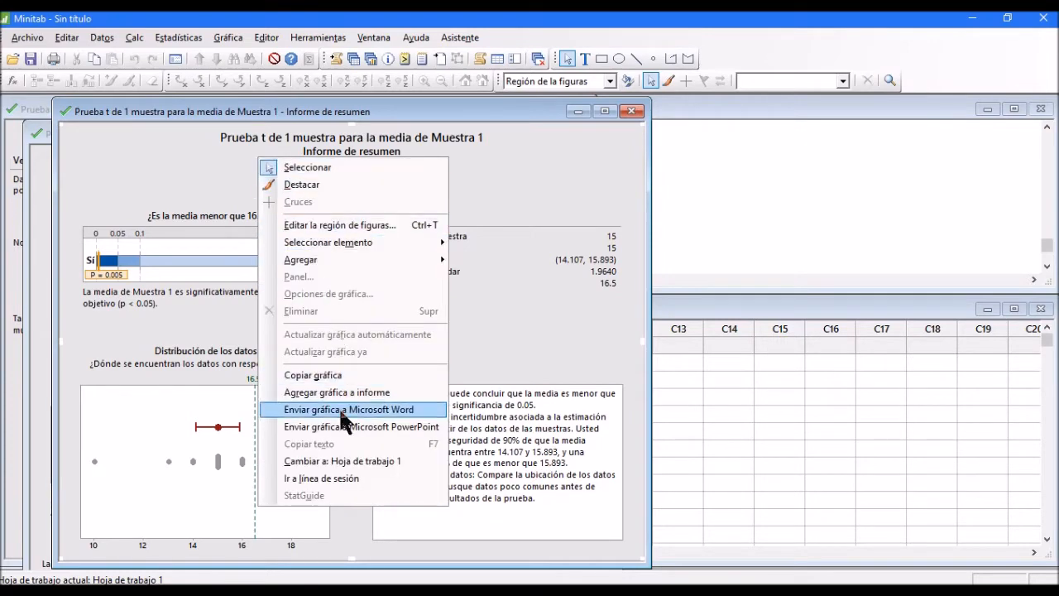
left_click(631, 110)
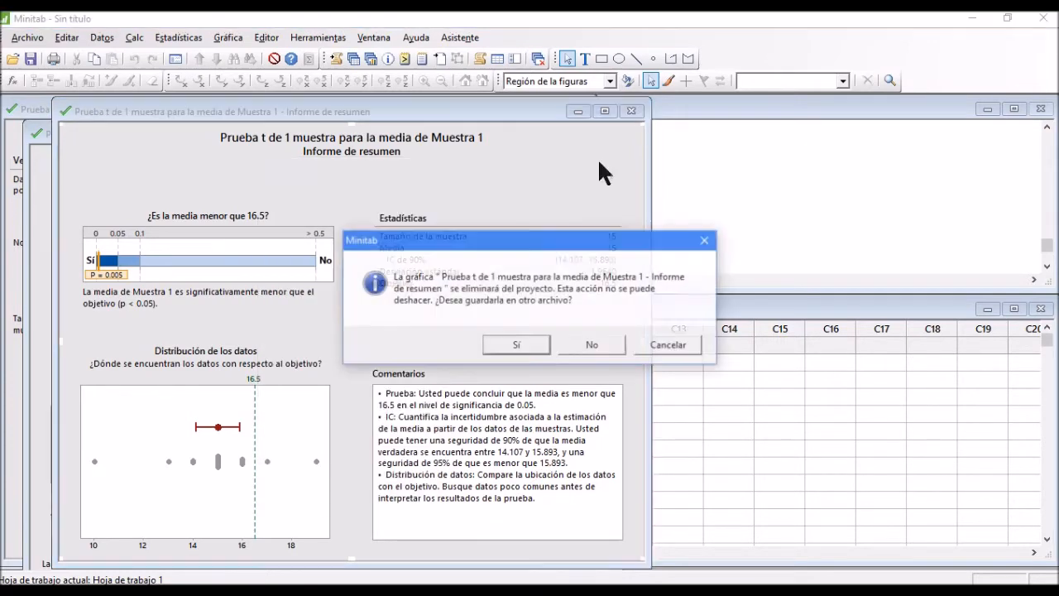
left_click(591, 348)
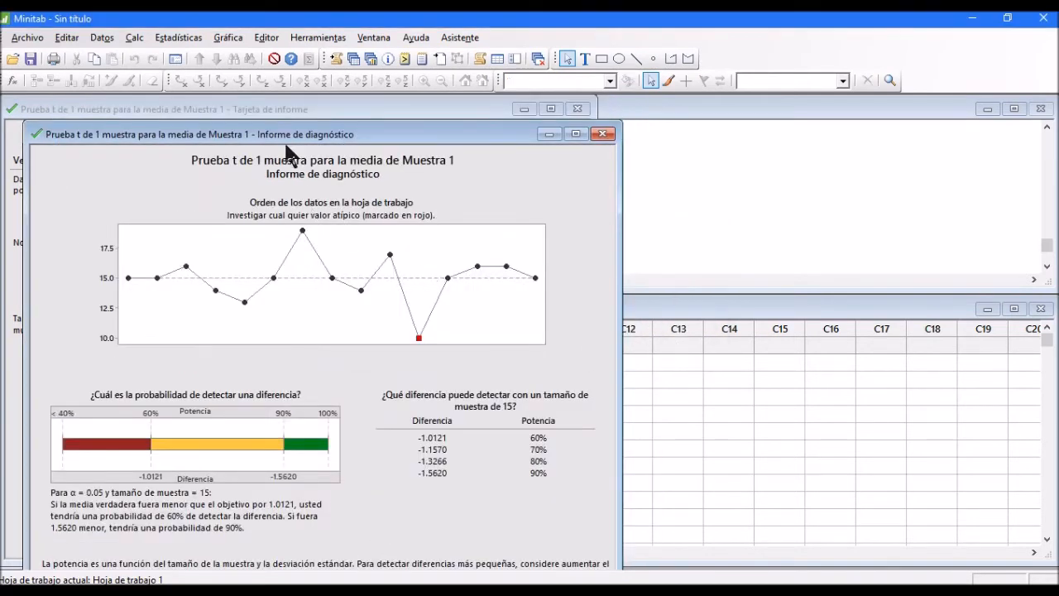
Examine the diagnostic report, including the outlier marked in red and the power to detect a difference.
left_click_drag(289, 137, 307, 114)
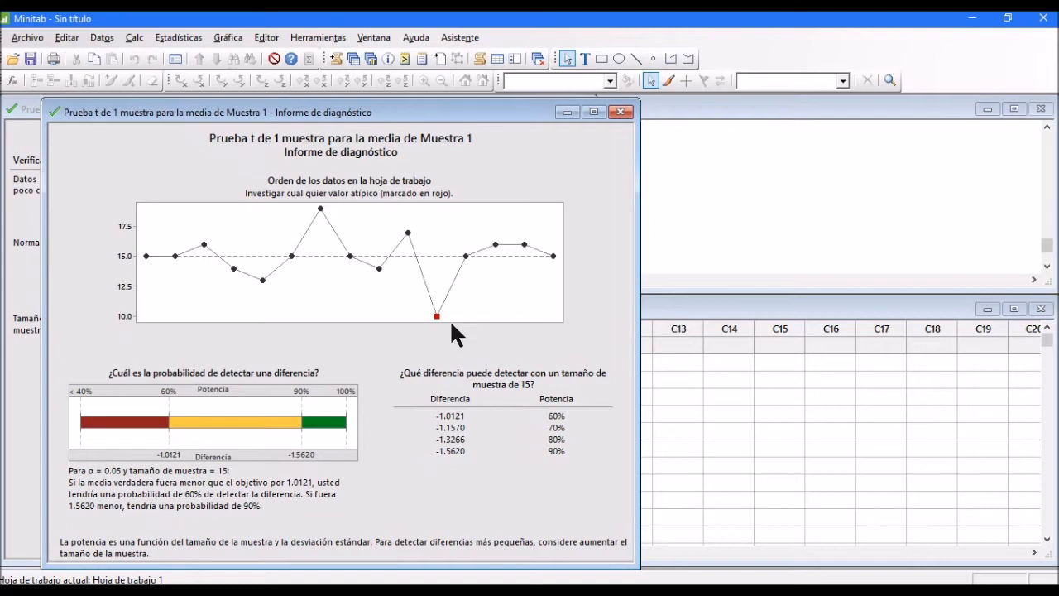
mouse_move(437, 317)
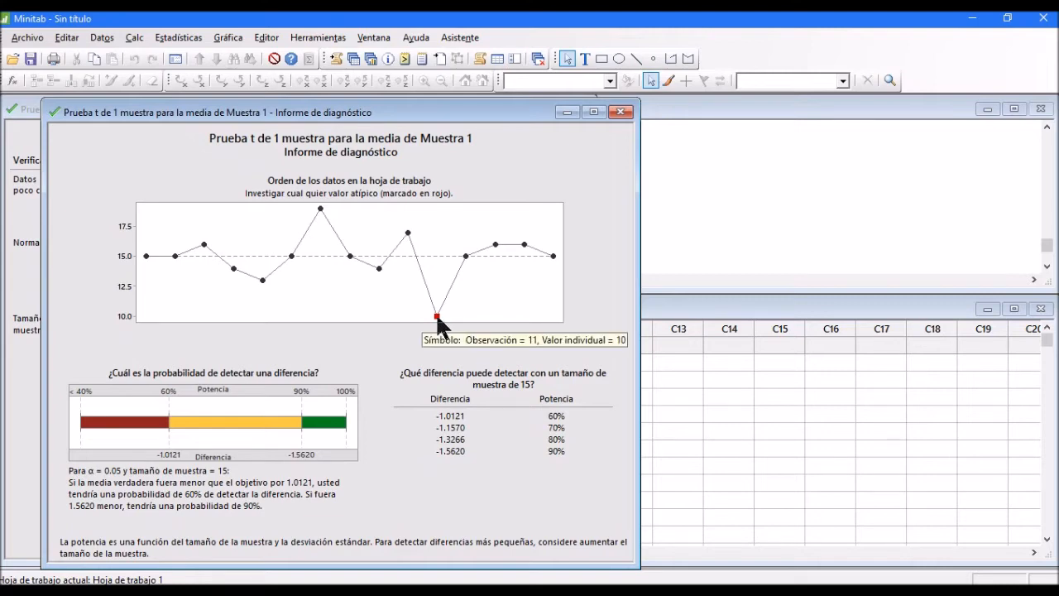
key("ctrl")
key("ctrl")
key("ctrl")
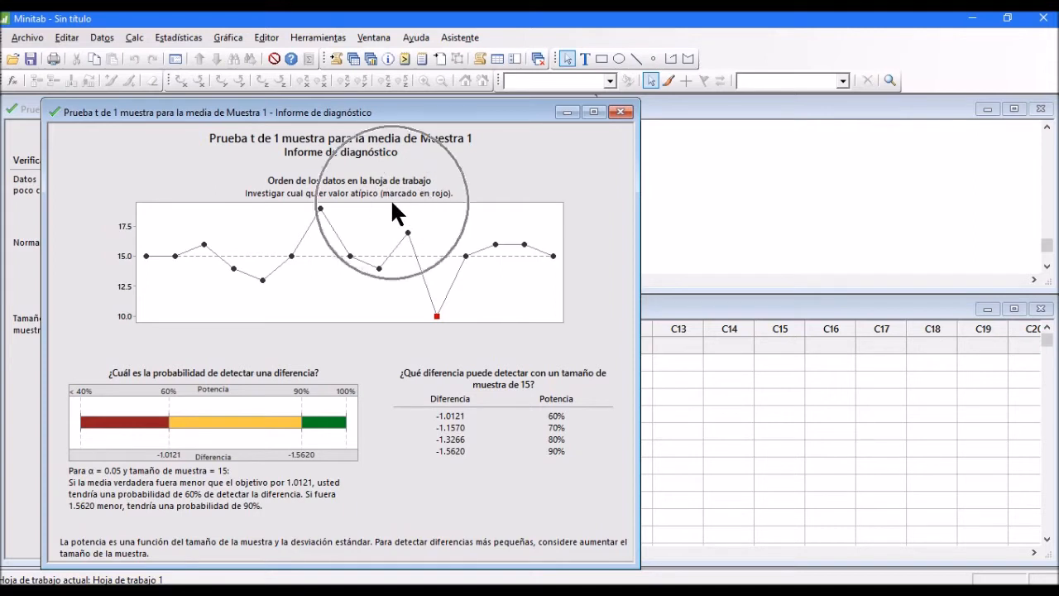
key("ctrl")
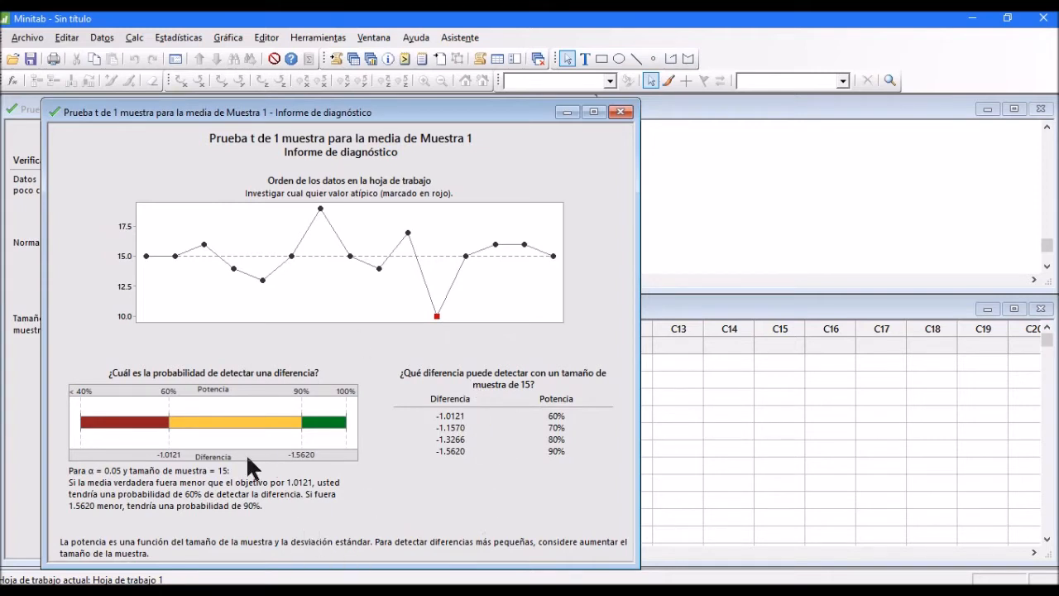
mouse_move(247, 458)
left_click(319, 527)
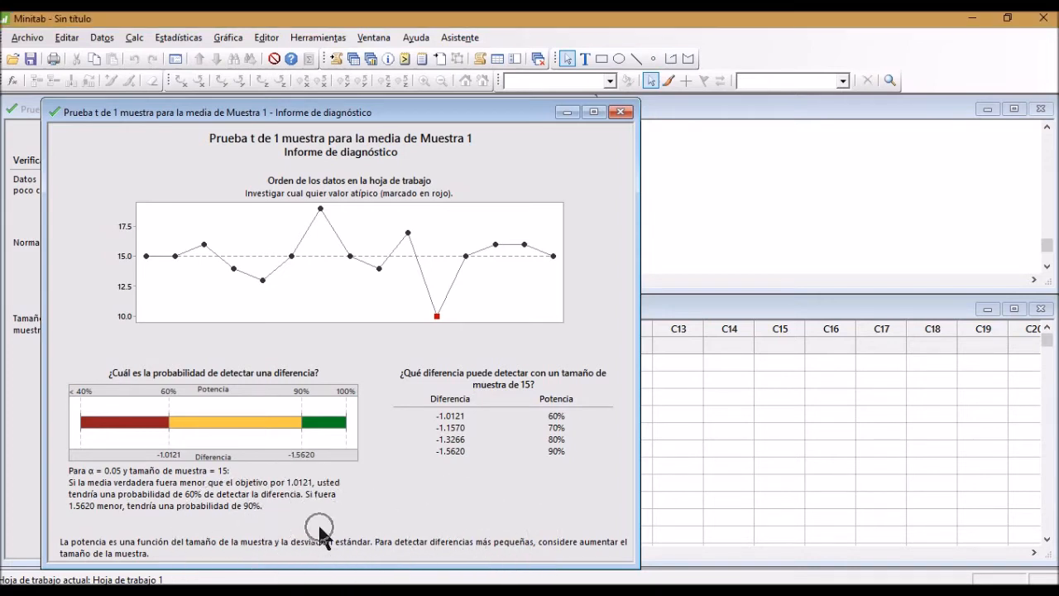
left_click(436, 319)
left_click(436, 319)
View the diagnostic report's graph export options and close the report without saving it to another file.
right_click(117, 156)
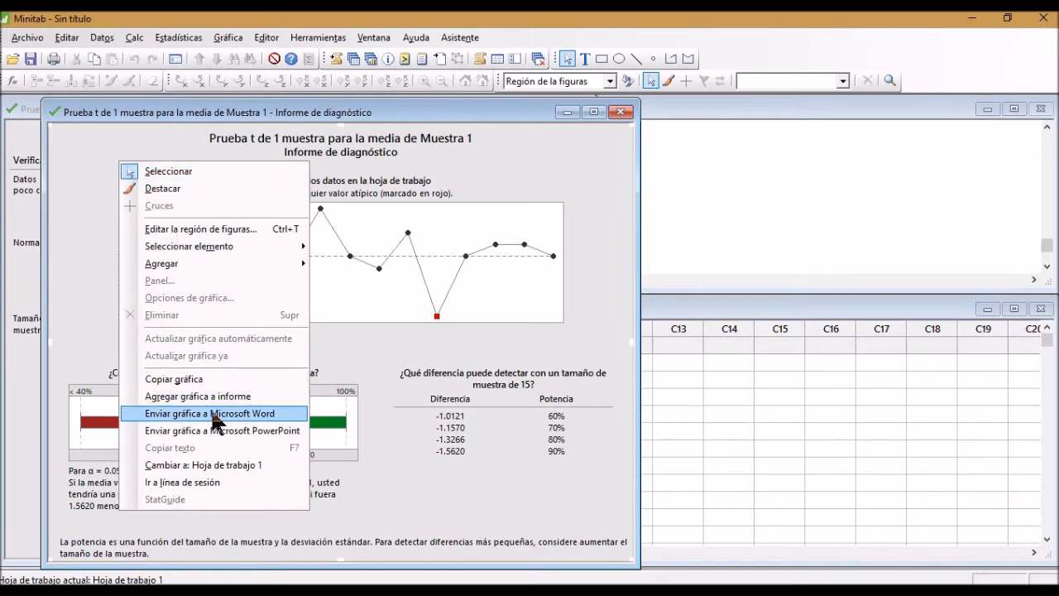
left_click(621, 112)
left_click(620, 111)
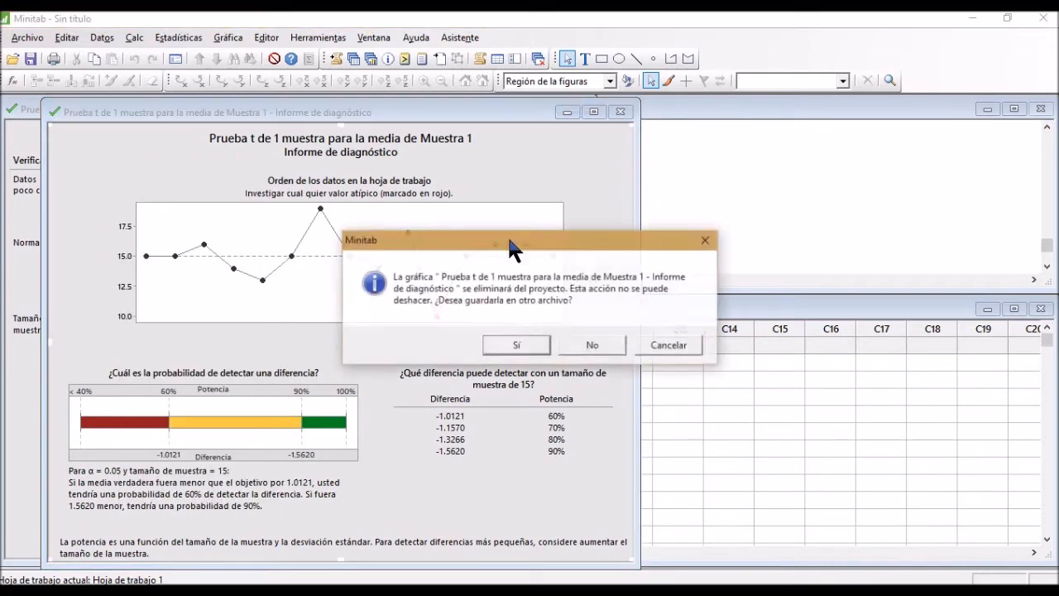
left_click(590, 345)
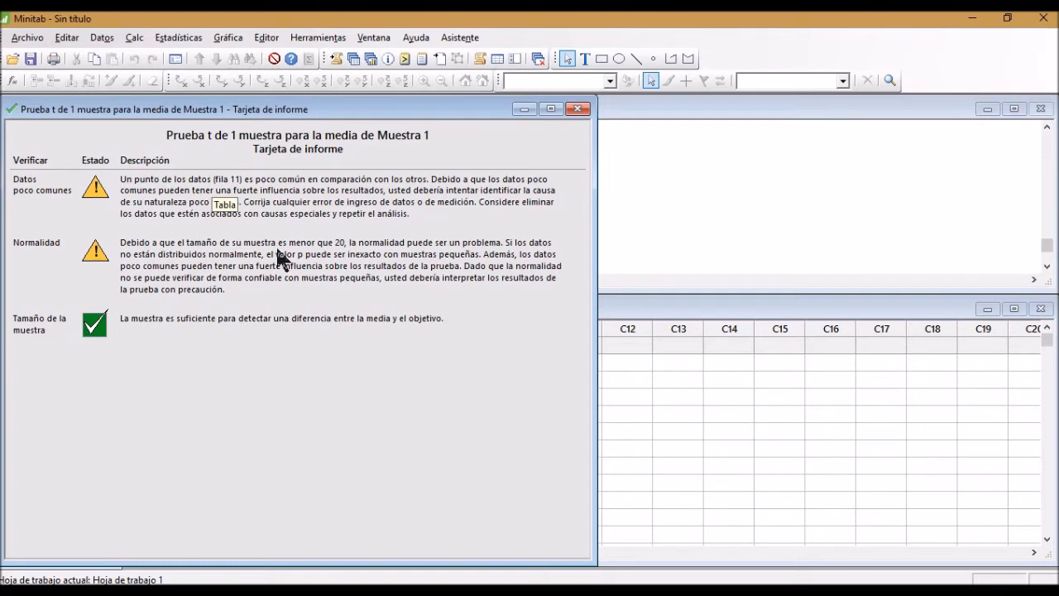
Read the report card's checks on unusual data, normality and sample size, and close it without saving.
key("ctrl")
key("ctrl")
left_click(579, 109)
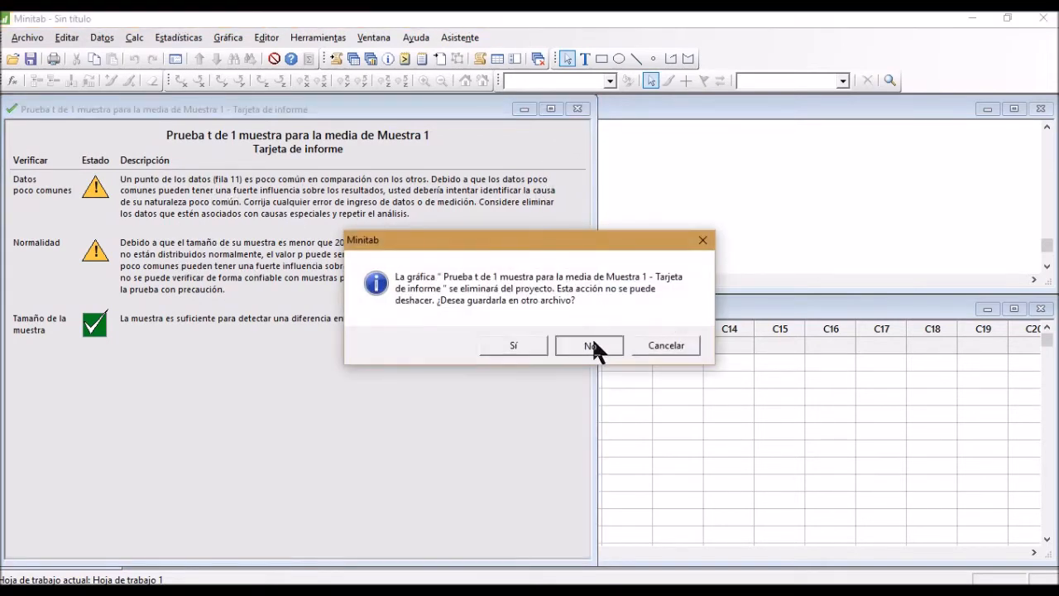
left_click(589, 346)
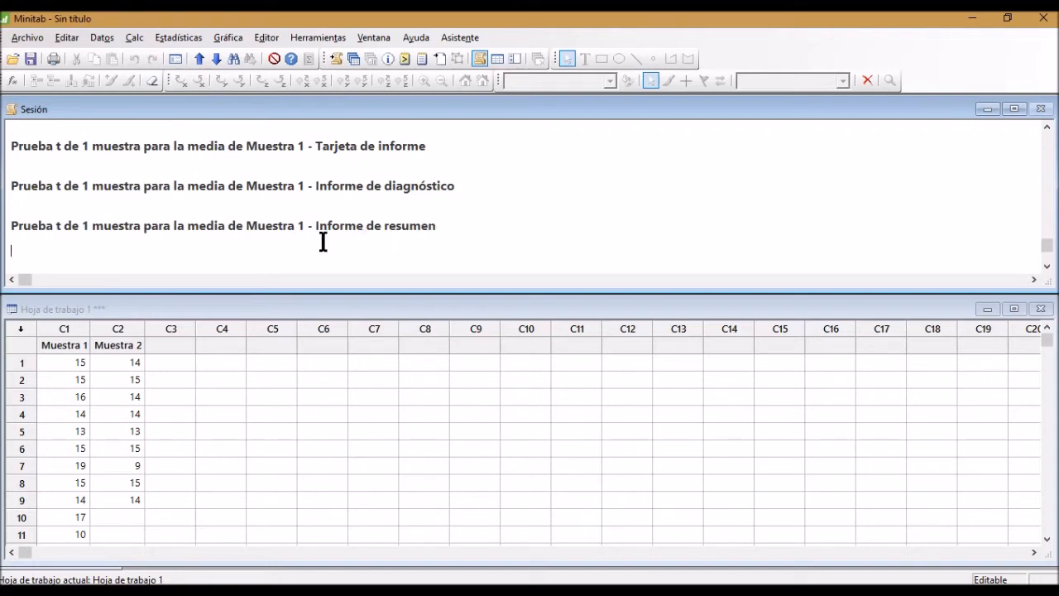
Start a one-sample t-test on summarized data (Datos resumidos) and enter a sample size of 1230.
left_click(184, 38)
mouse_move(236, 58)
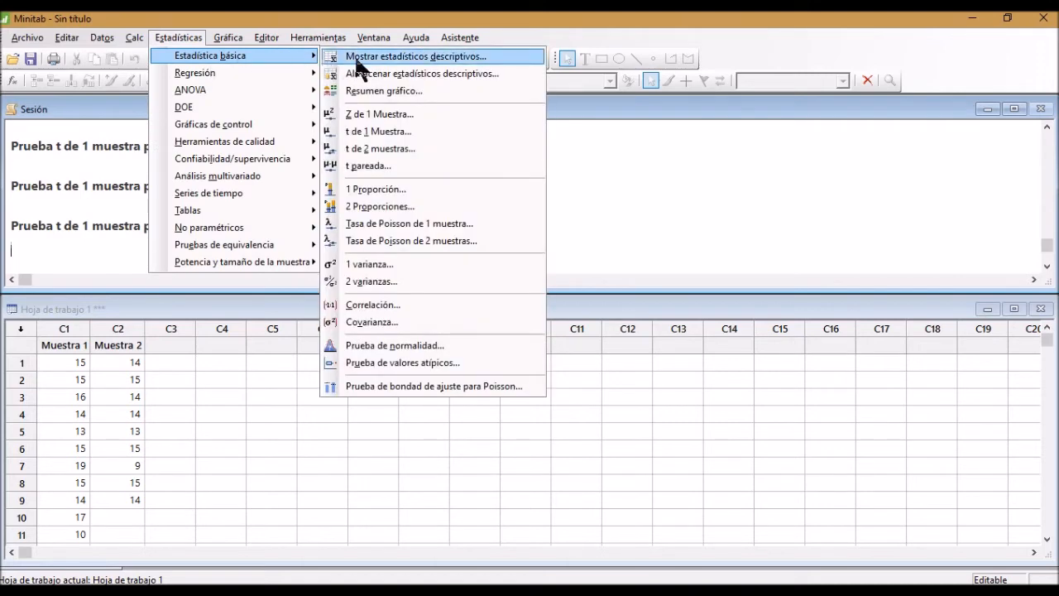
left_click(403, 130)
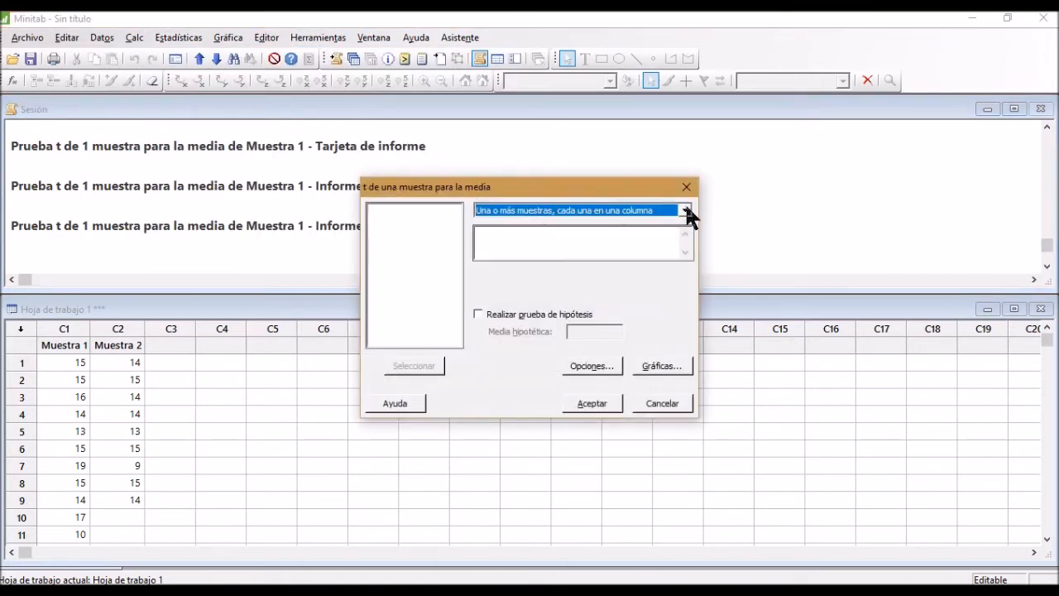
left_click(686, 210)
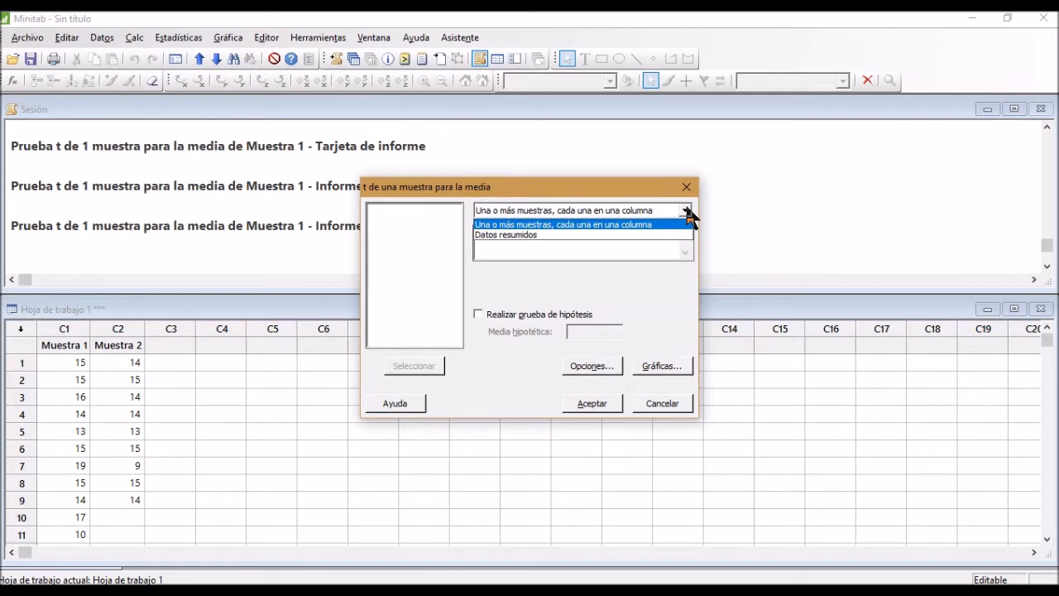
left_click(591, 236)
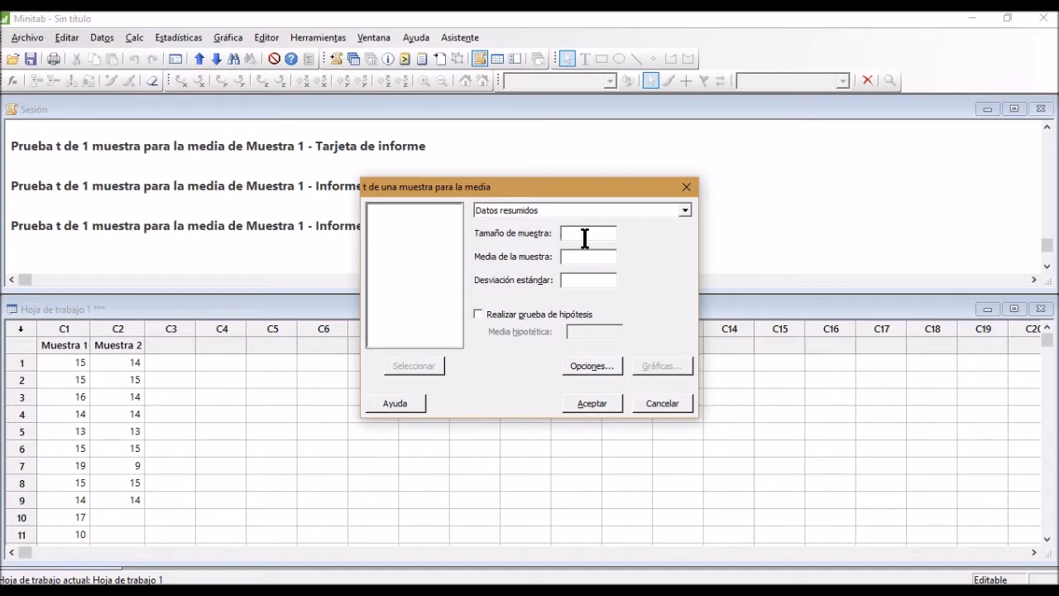
type("1230")
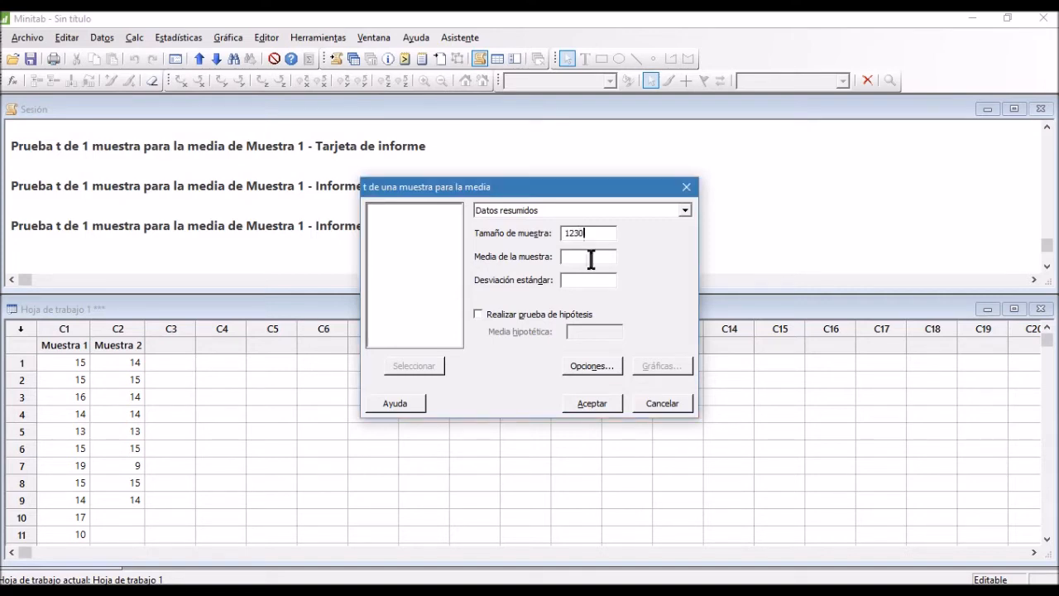
Enter a sample mean of 4.5 and a standard deviation of 0.9874.
left_click(602, 256)
type("456")
key("BackSpace")
key("BackSpace")
type("4.5")
left_click(580, 282)
type("0.9874")
Enable the hypothesis test with a hypothesized mean of 4.7.
left_click(479, 311)
left_click(591, 331)
type("4.7")
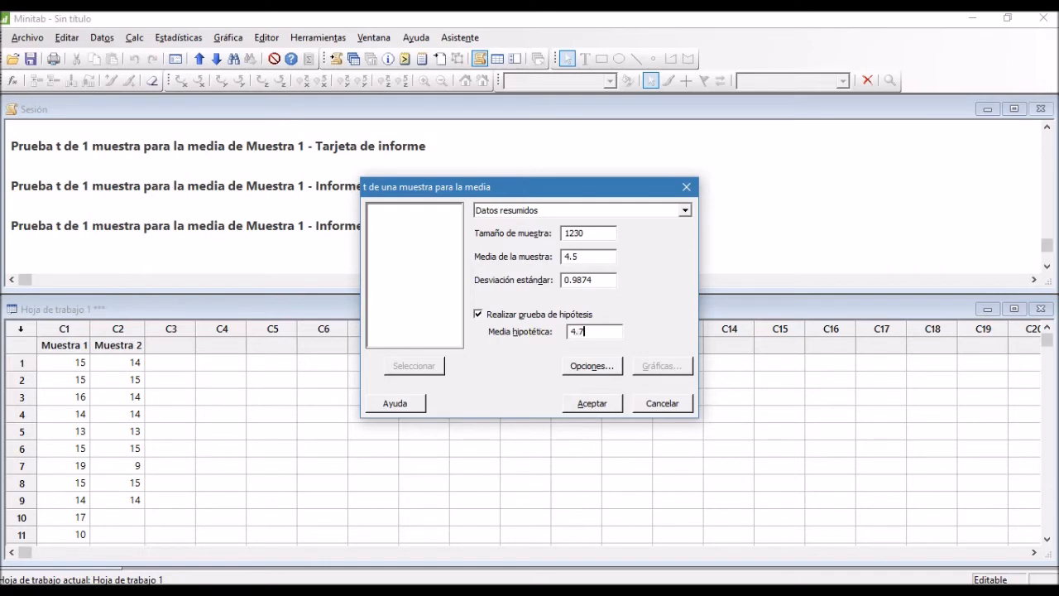
Choose Media ≠ media hipotética as the alternative hypothesis in the test options, and run the test.
left_click(597, 368)
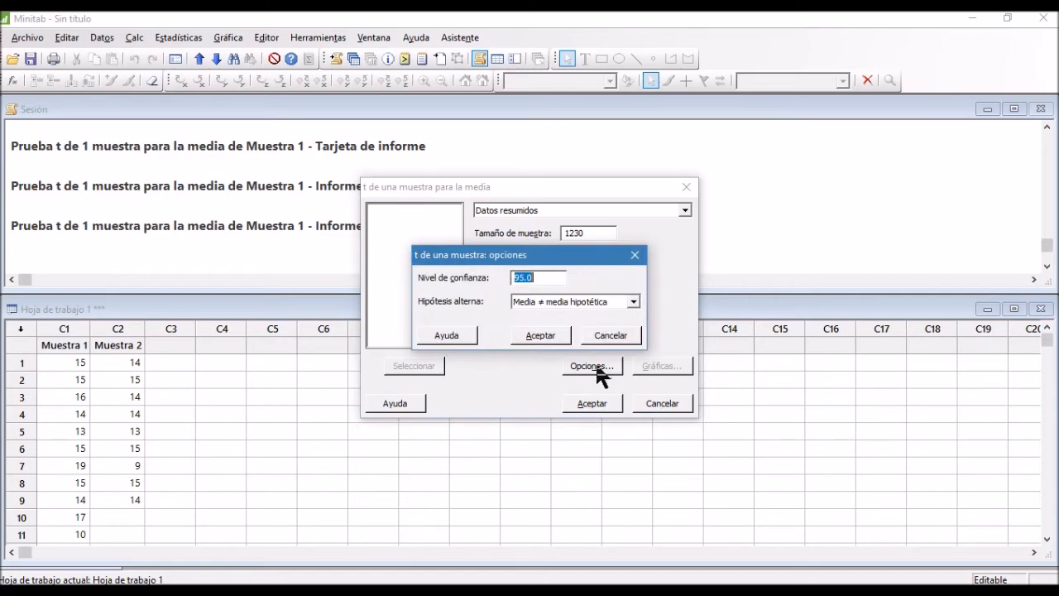
left_click(543, 281)
left_click_drag(506, 258, 384, 165)
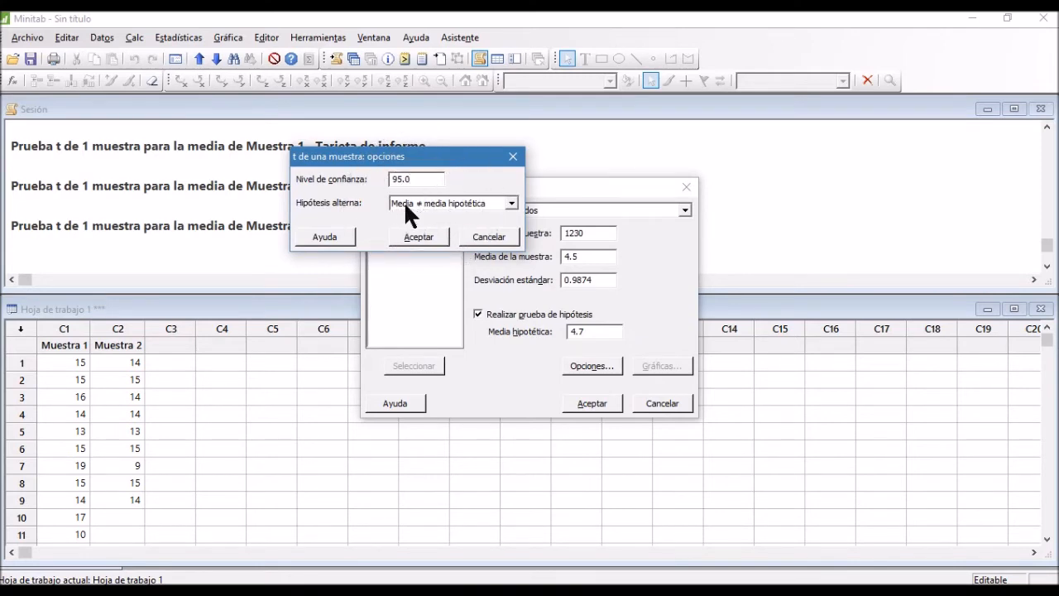
left_click(507, 203)
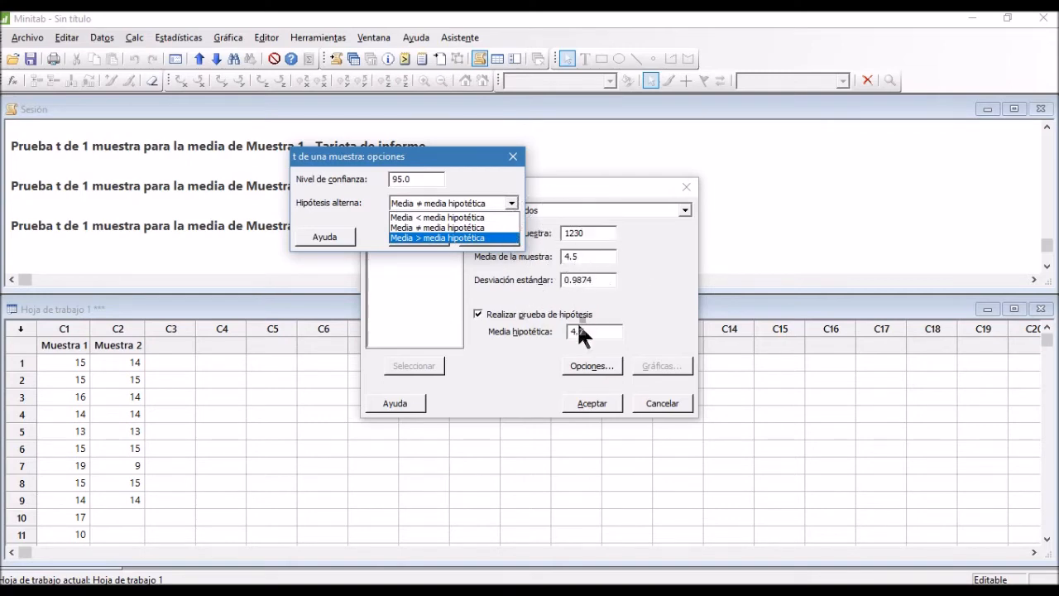
left_click(439, 218)
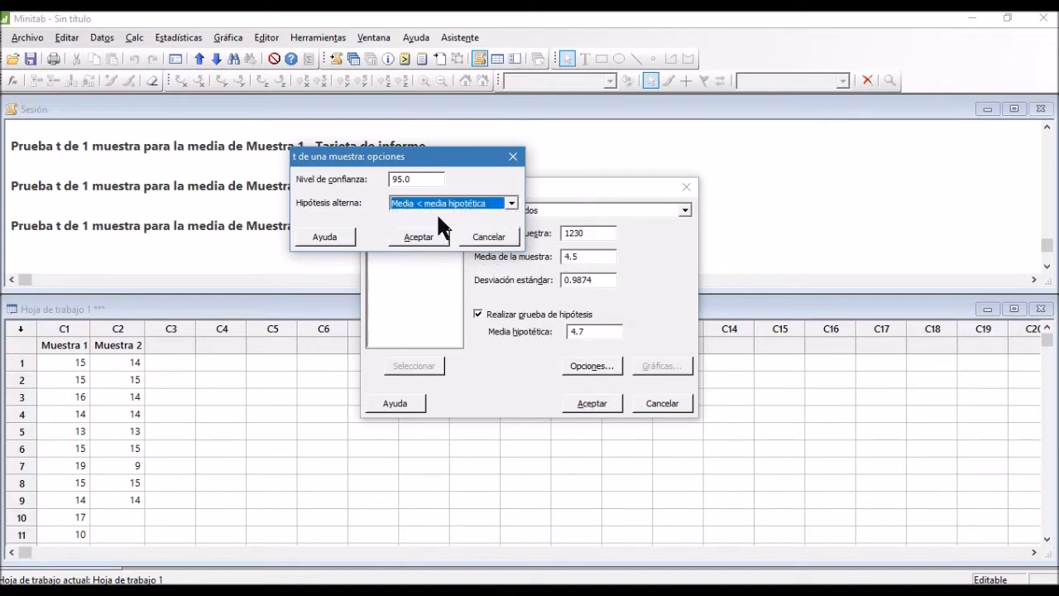
left_click(511, 203)
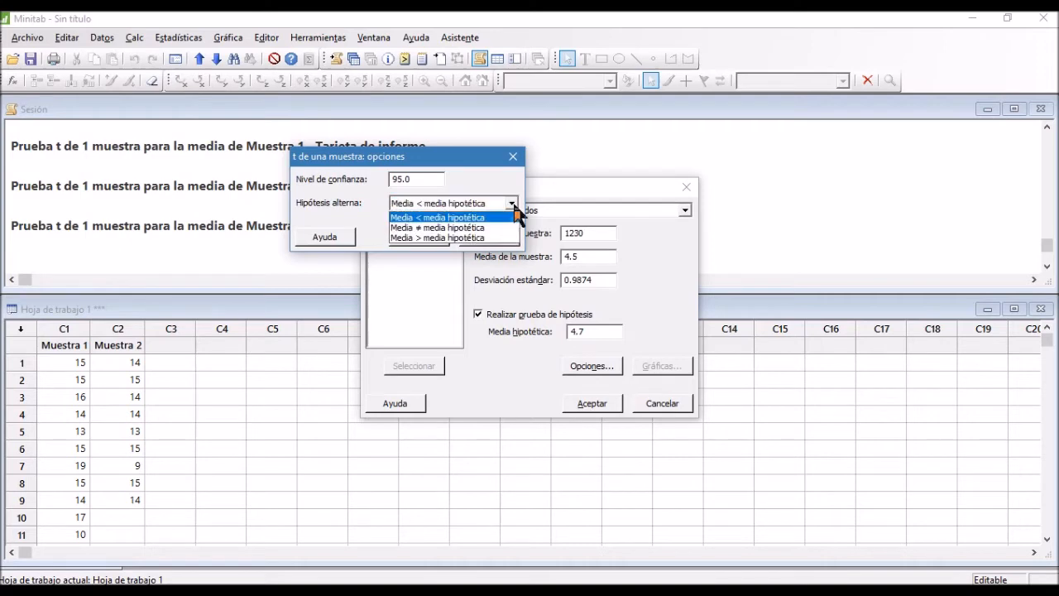
left_click(477, 227)
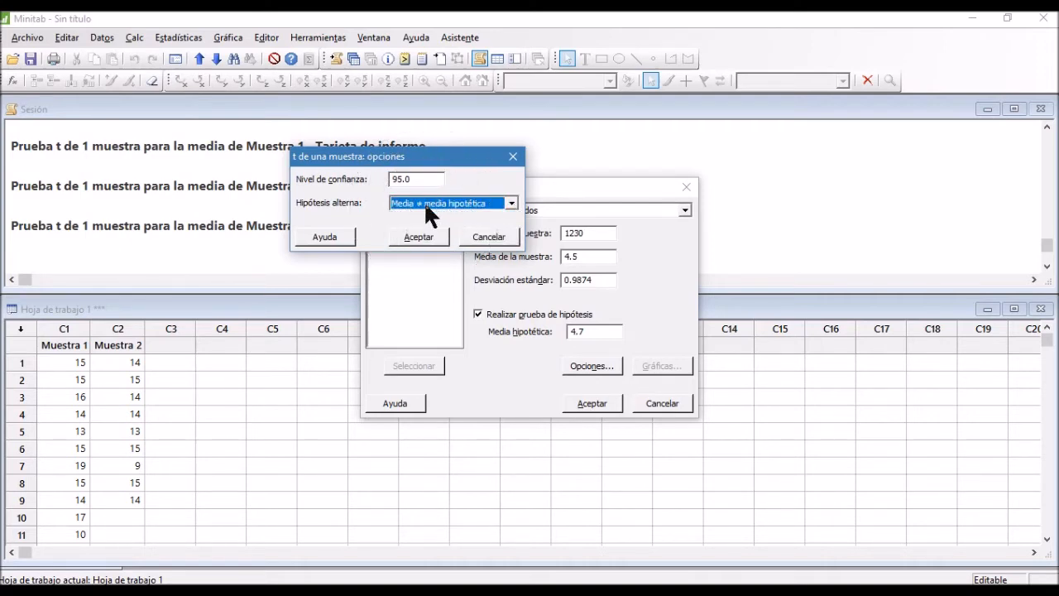
left_click(416, 235)
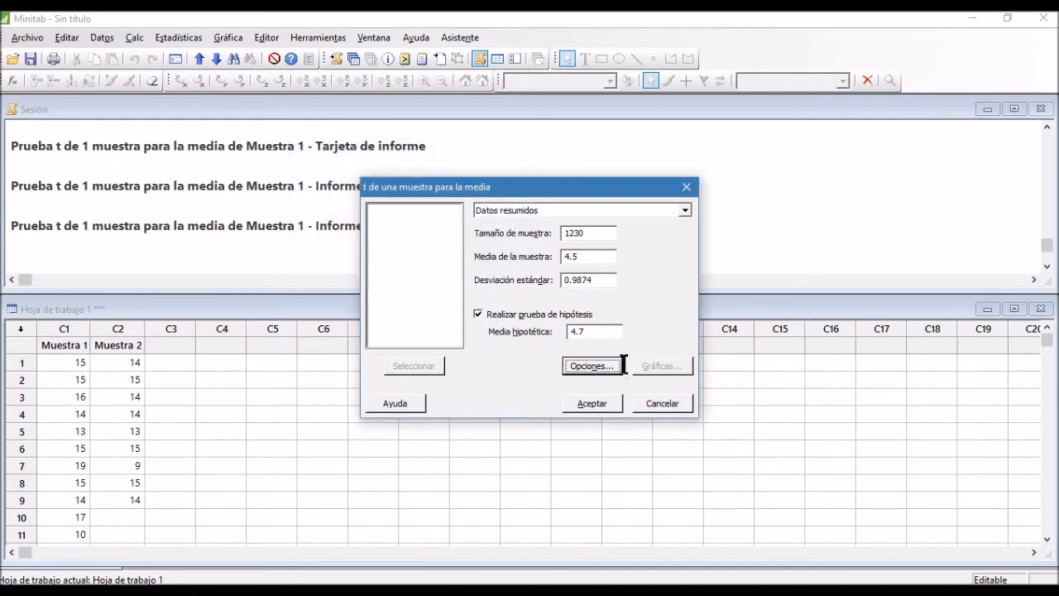
left_click(601, 401)
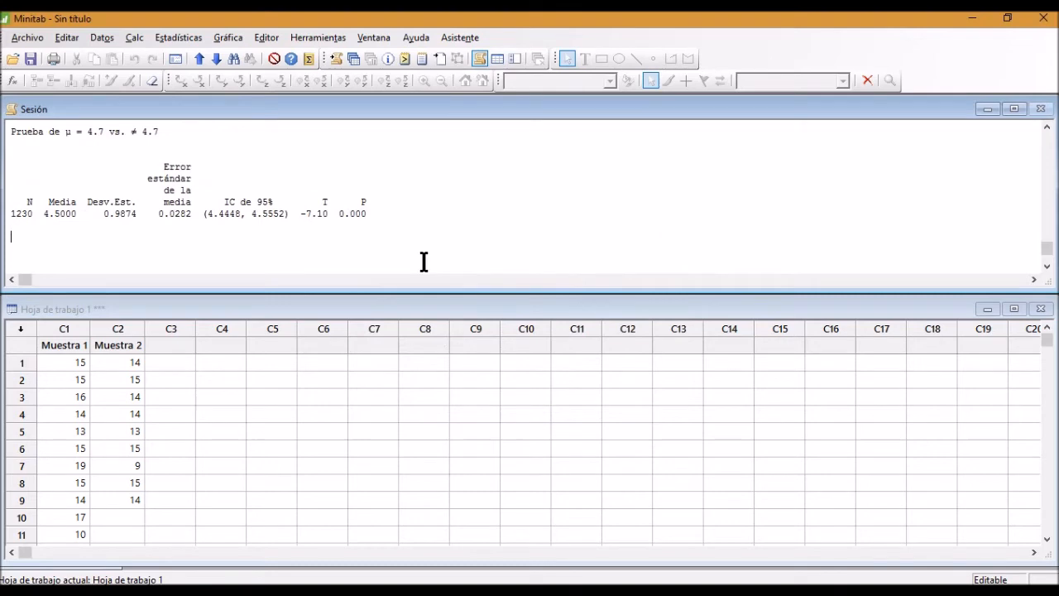
Review the new one-sample t output in the session and highlight its line stating the tested hypotheses.
scroll(424, 262, "up", 3)
scroll(424, 261, "up", 1)
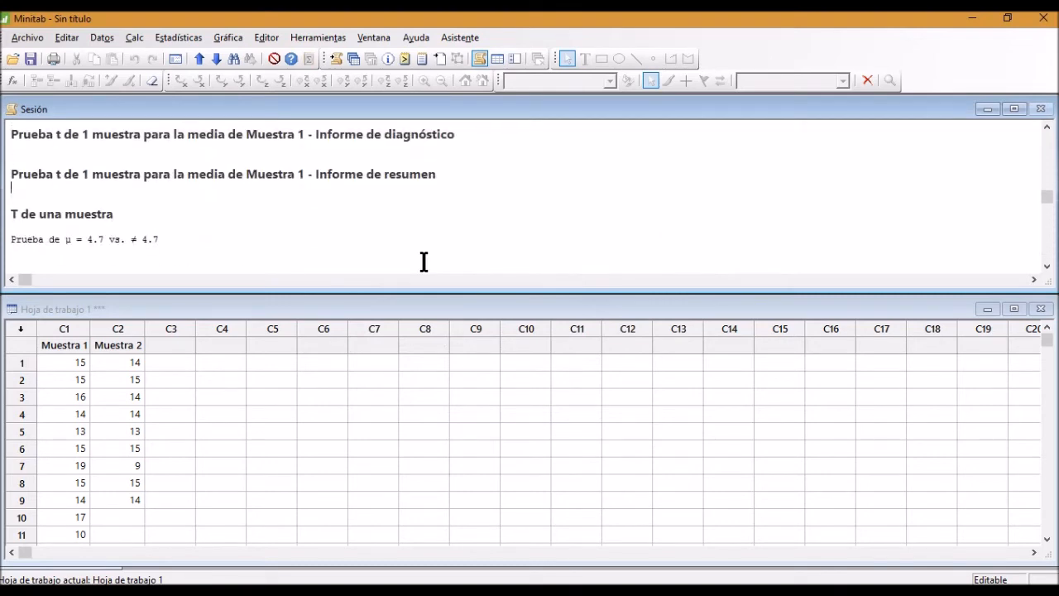
scroll(424, 261, "down", 3)
key("Up")
key("Up")
key("Up")
key("Up")
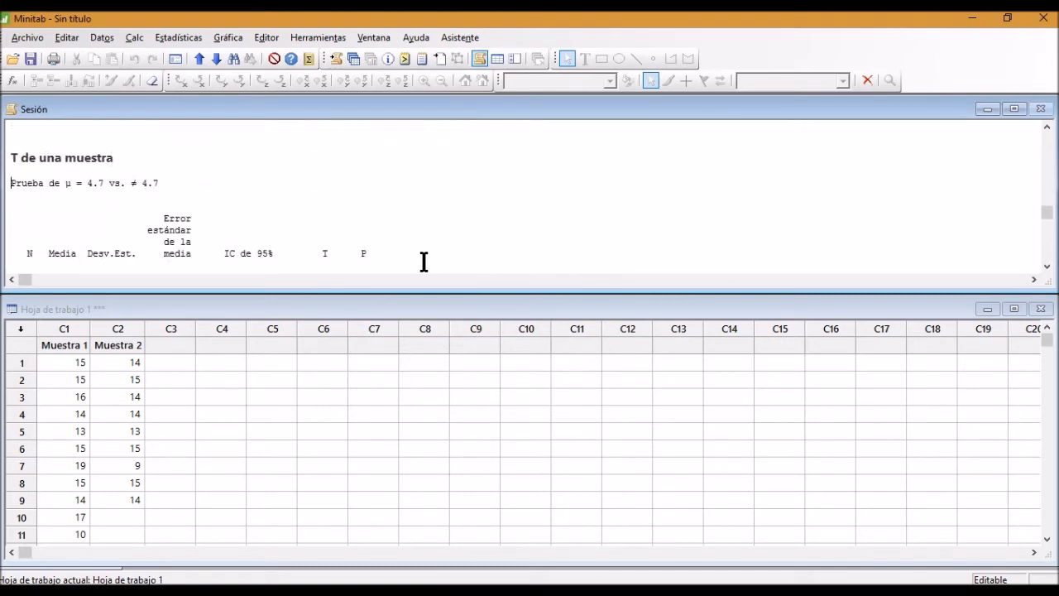
key("shift+Up")
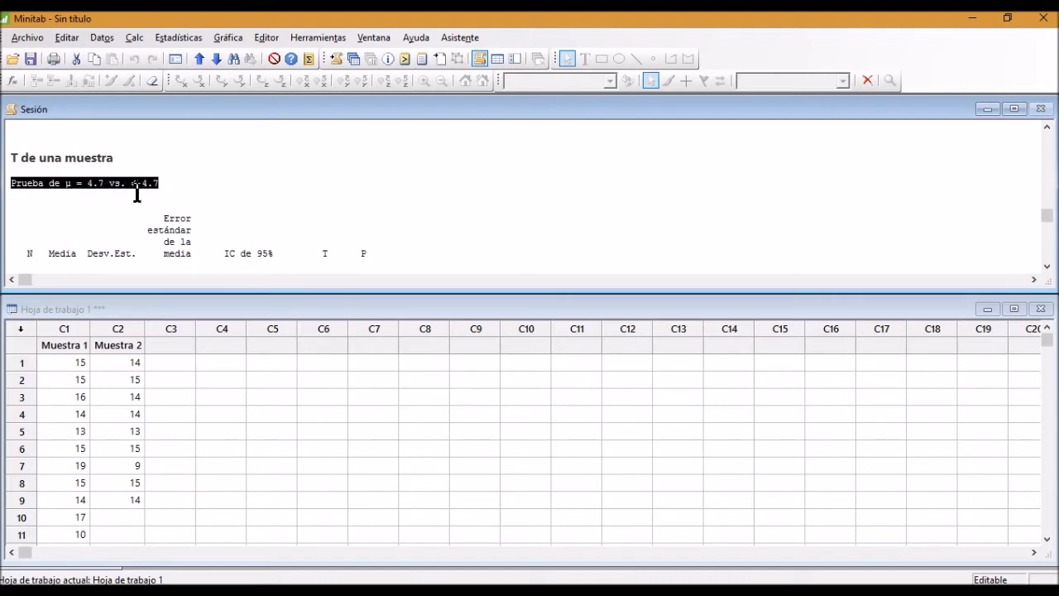
Examine the test's confidence interval and p-value against the decision rule in the Notepad file Valor p.txt, and return to Minitab.
key("Down")
key("Down")
key("Down")
key("Down")
key("Down")
key("Down")
key("Down")
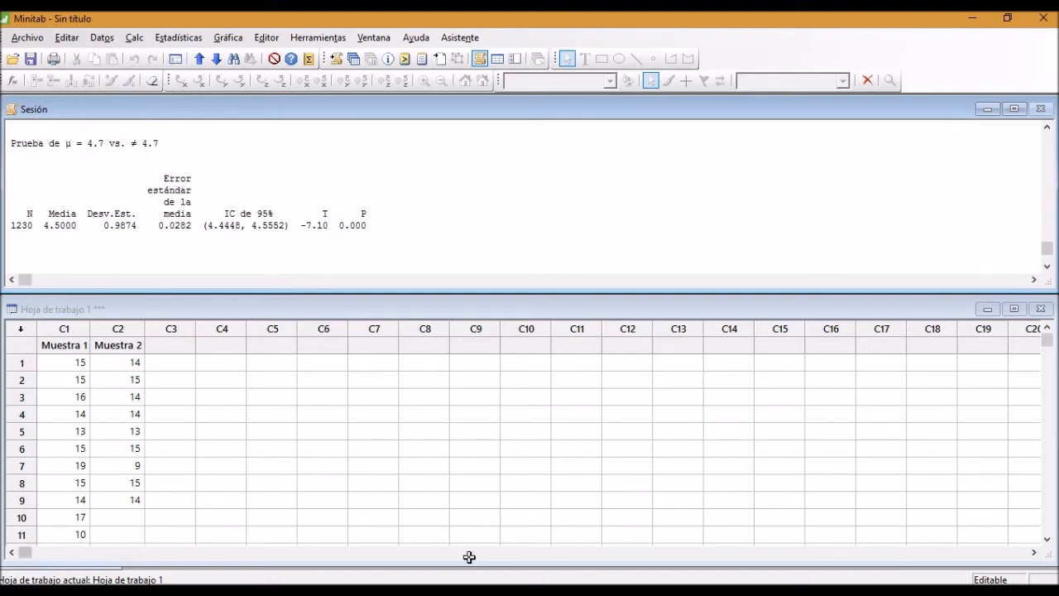
left_click(421, 589)
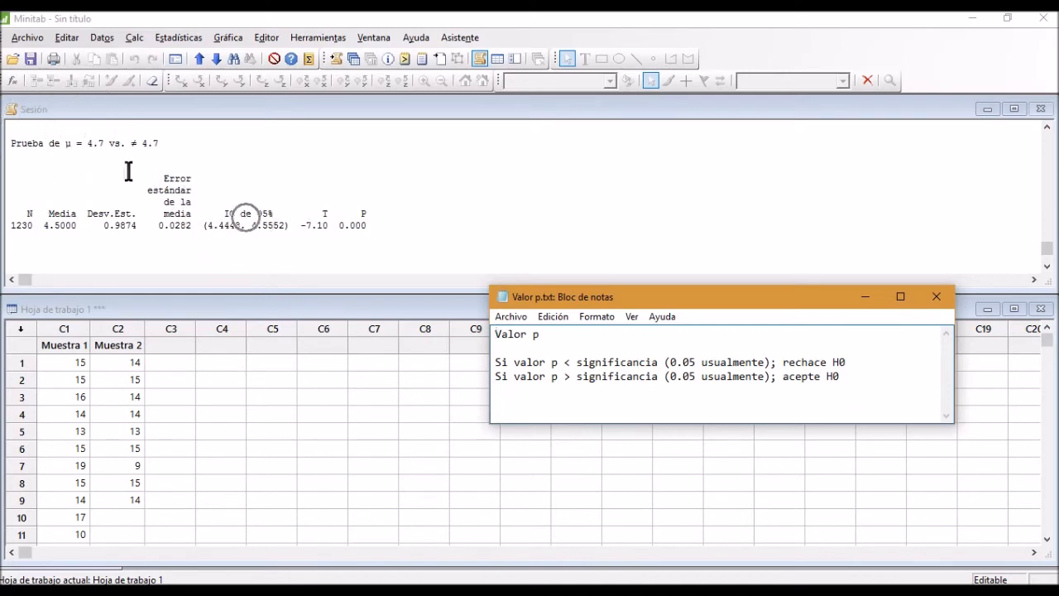
left_click(412, 231)
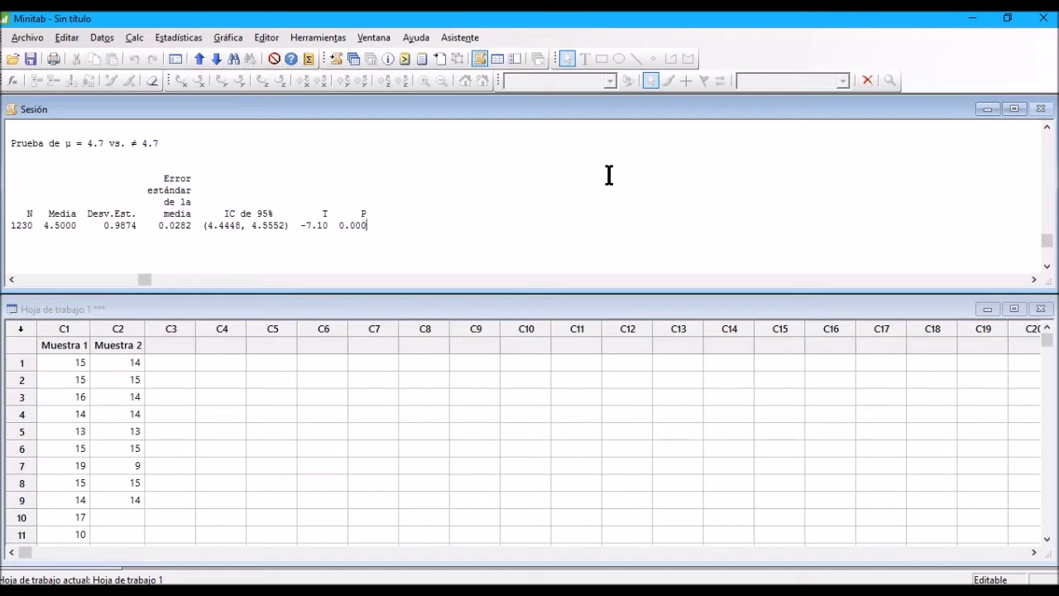
left_click(68, 384)
left_click(120, 394)
left_click(54, 411)
left_click(89, 399)
Start a 2-sample t hypothesis test from the Assistant, with each sample in its own column.
left_click(466, 41)
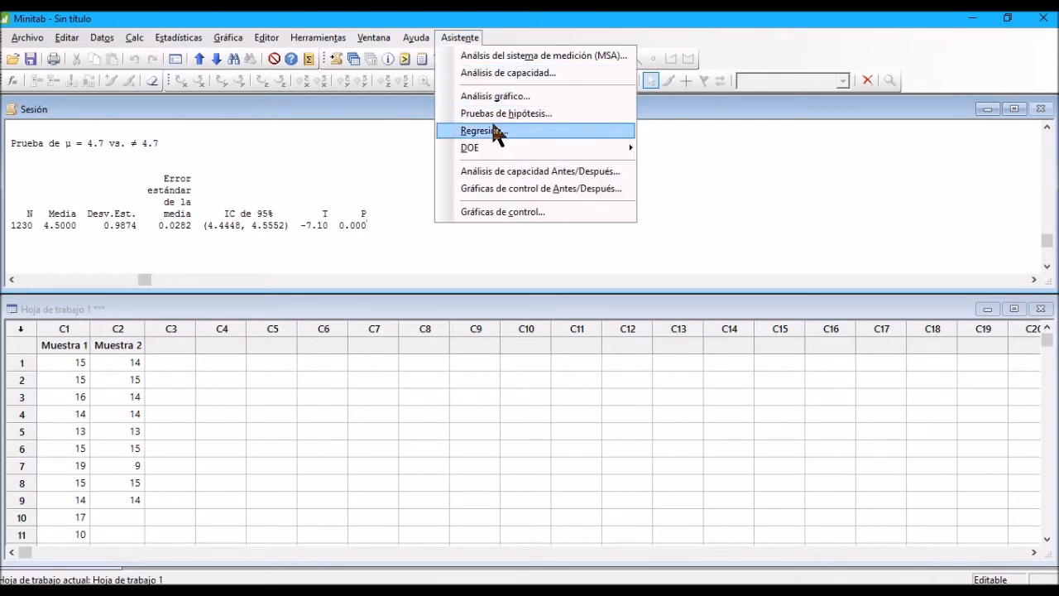
left_click(515, 114)
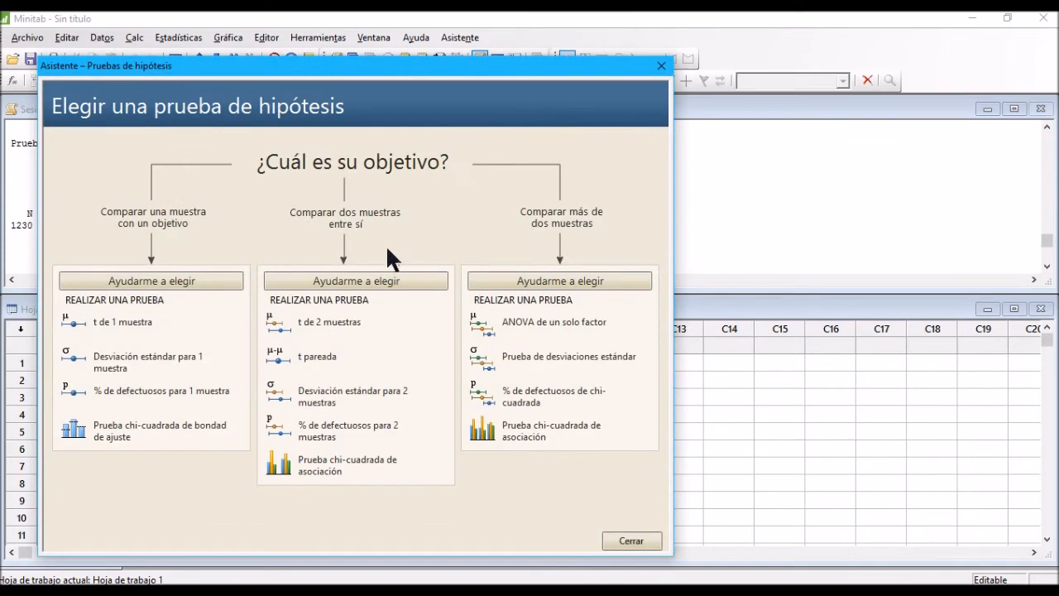
left_click(320, 321)
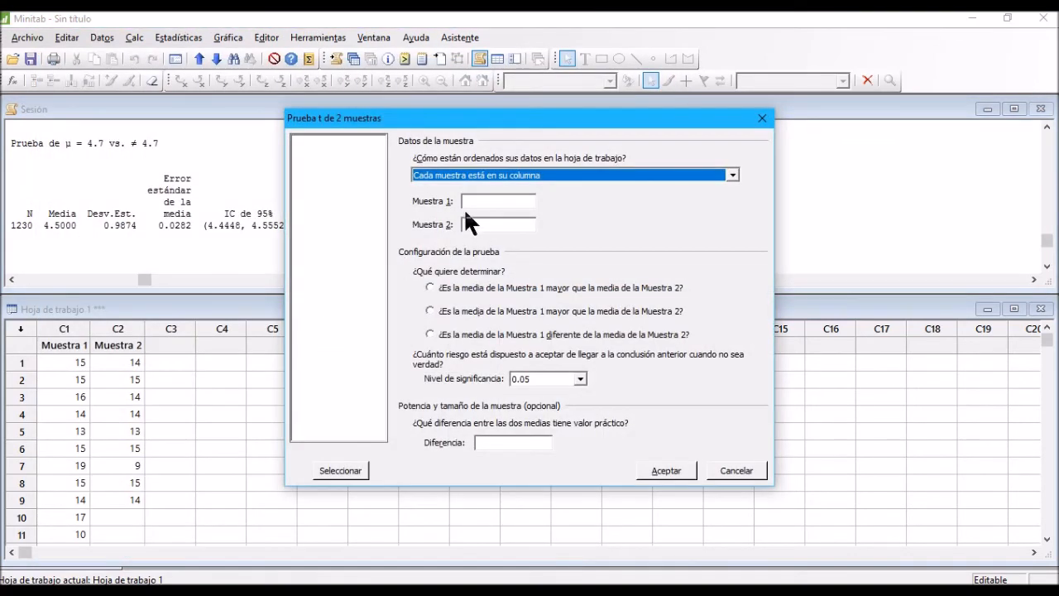
left_click(732, 175)
left_click(734, 180)
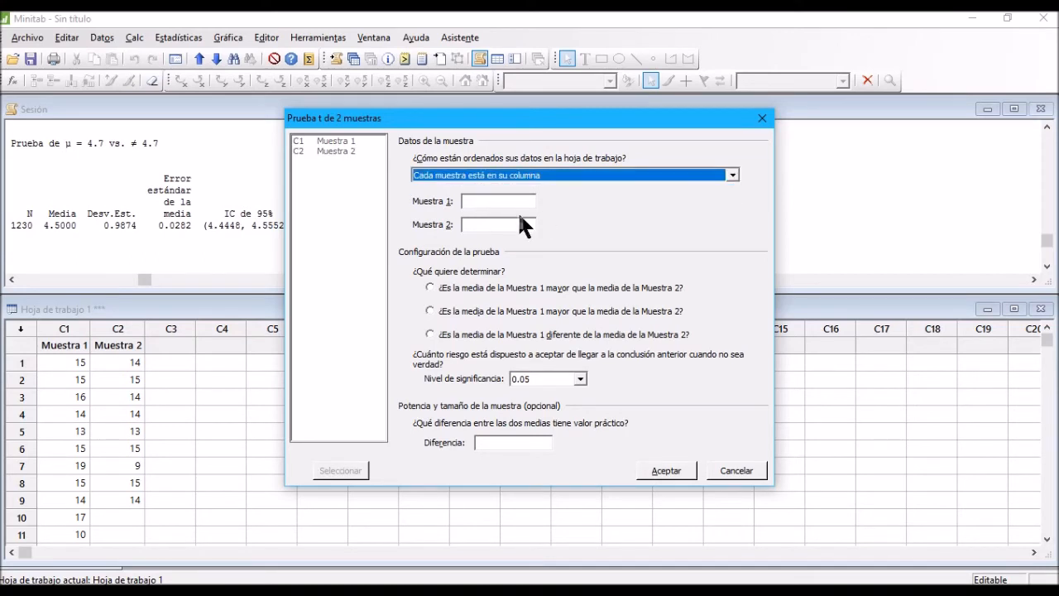
Assign Muestra 1 and Muestra 2 as the two samples and run the test for whether their means differ.
left_click(482, 201)
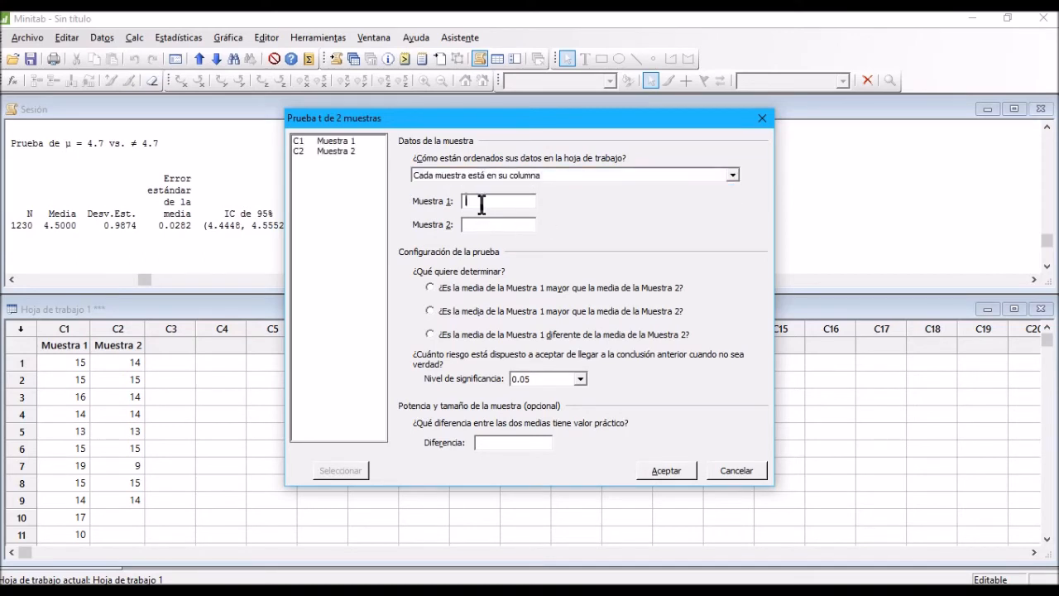
double_click(346, 143)
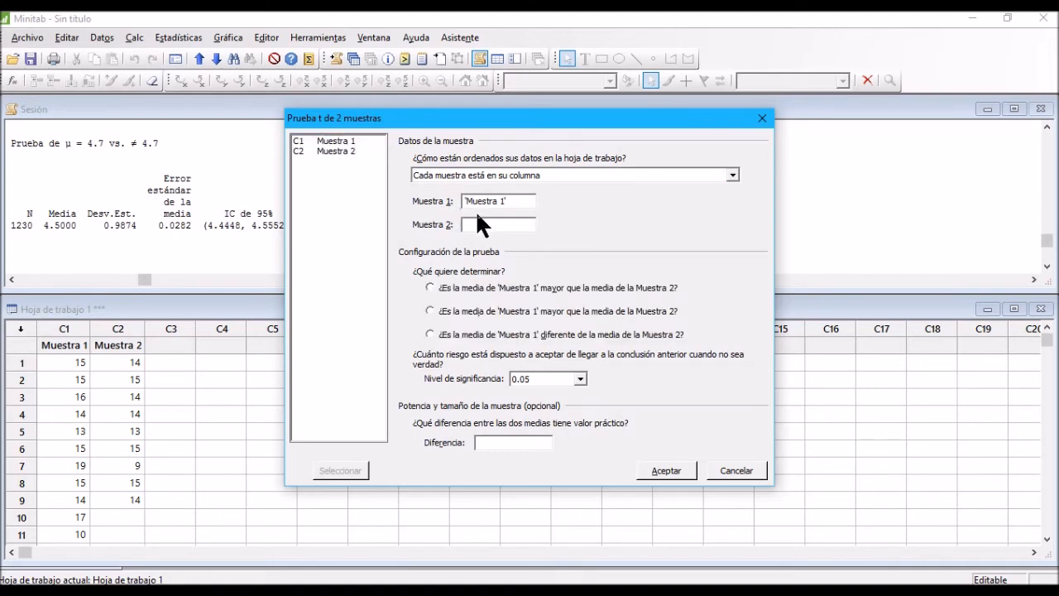
double_click(342, 152)
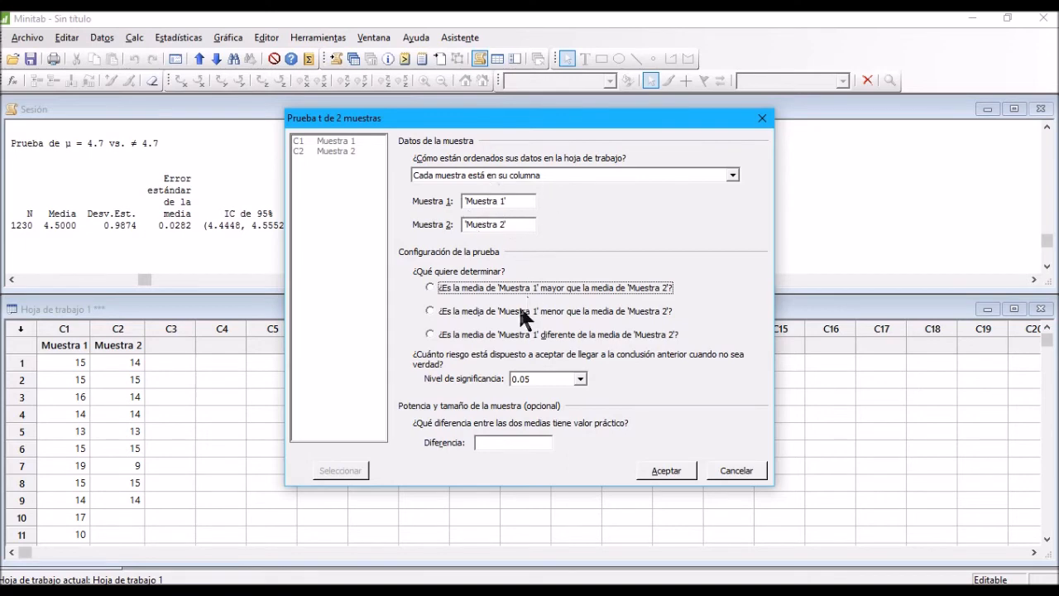
left_click(426, 334)
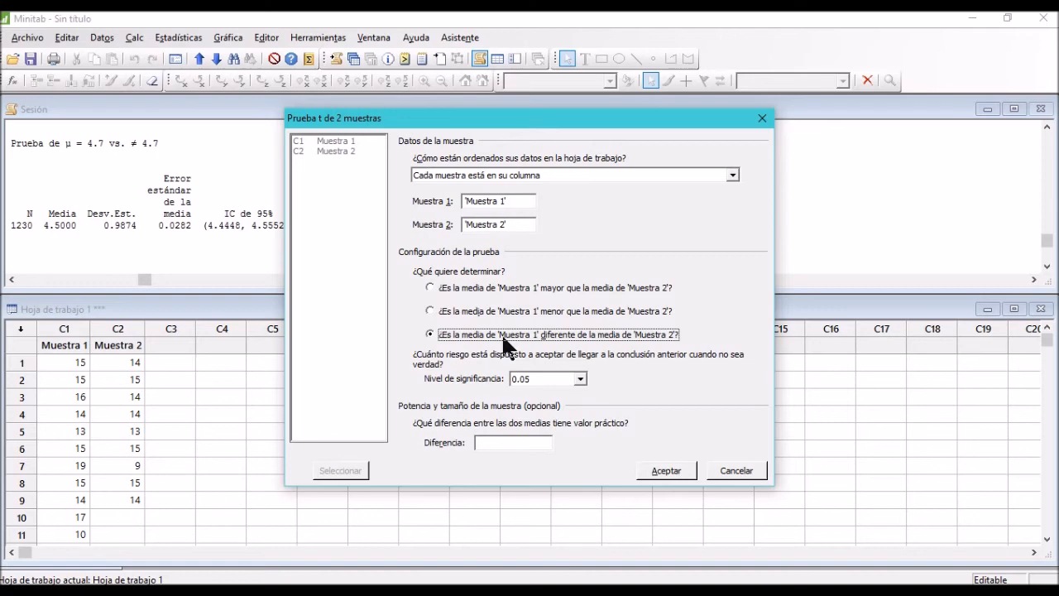
left_click(664, 473)
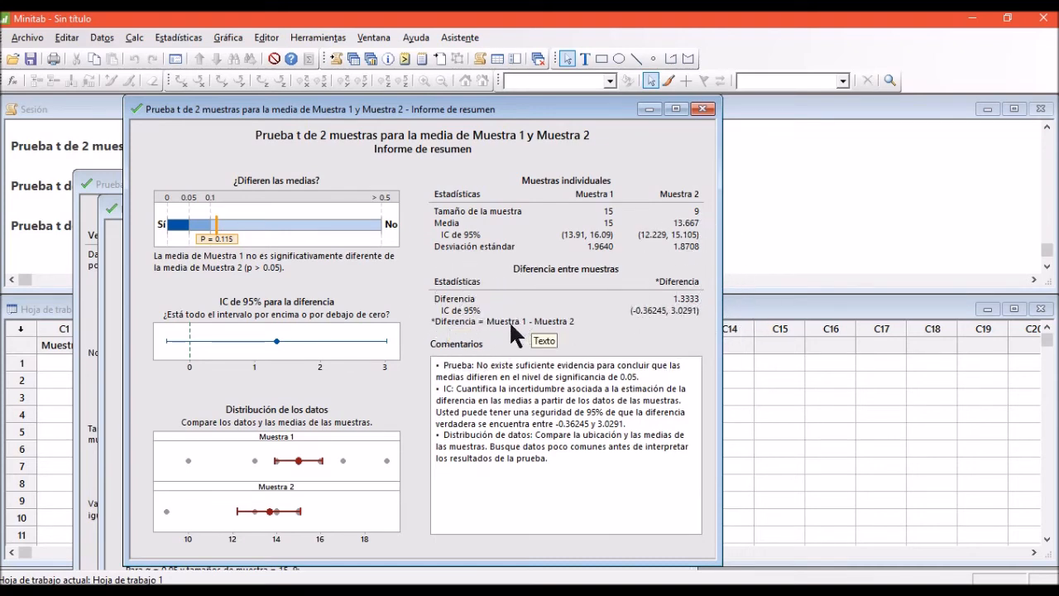
Examine the 2-sample t summary report and its comments, comparing the p-value with the decision rule in the Notepad file Valor p.txt.
left_click(554, 321)
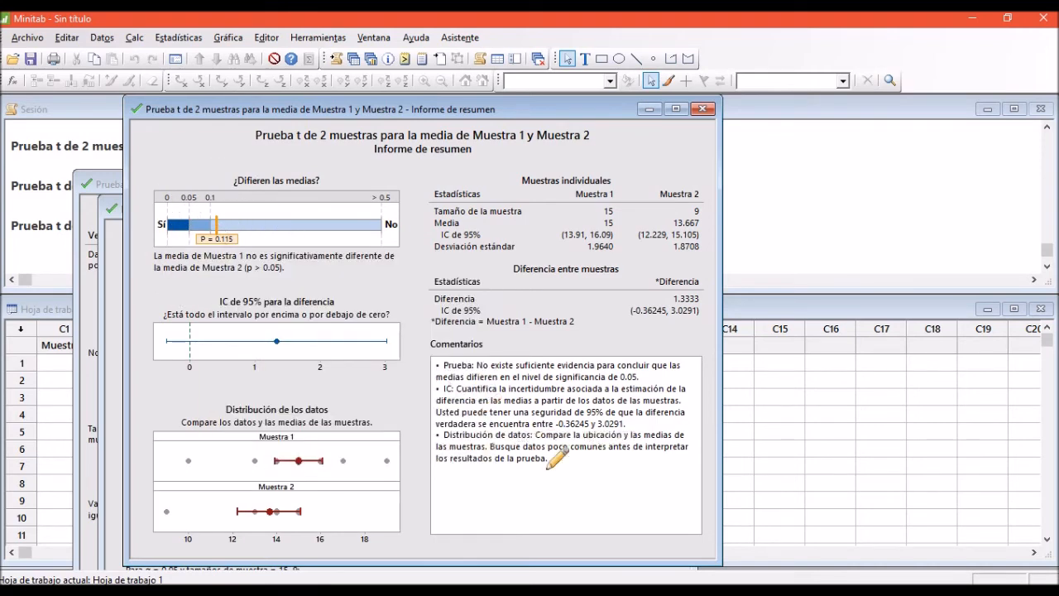
key("alt+Tab")
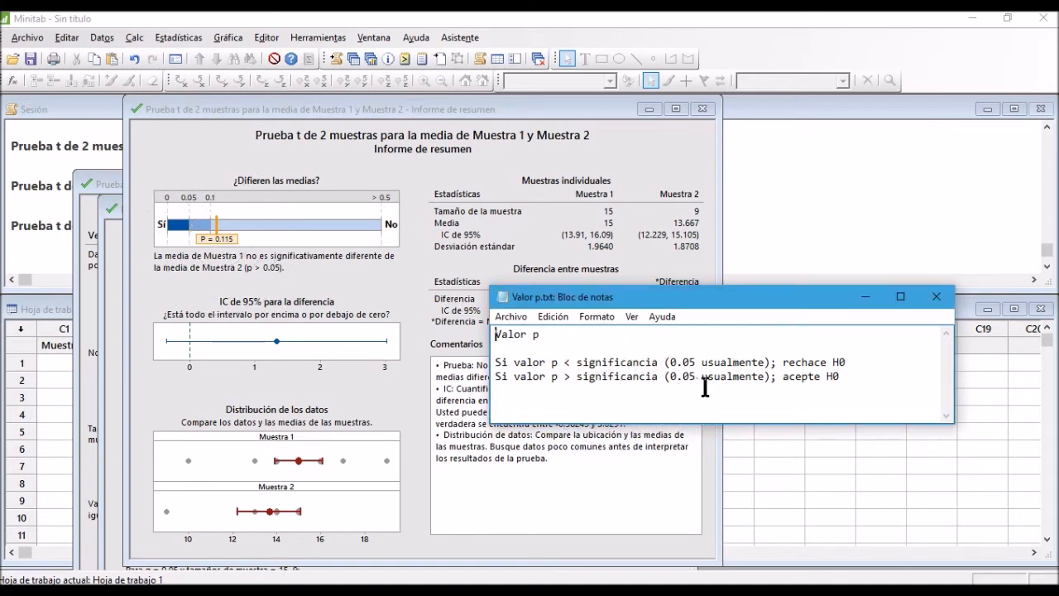
left_click(552, 377)
left_click(660, 386)
left_click(342, 267)
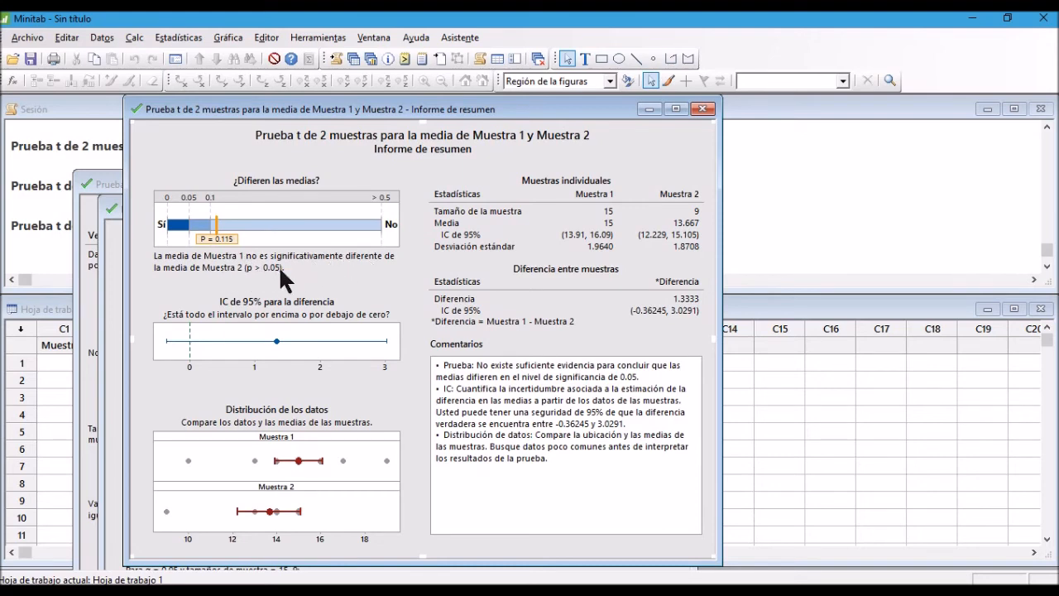
mouse_move(256, 268)
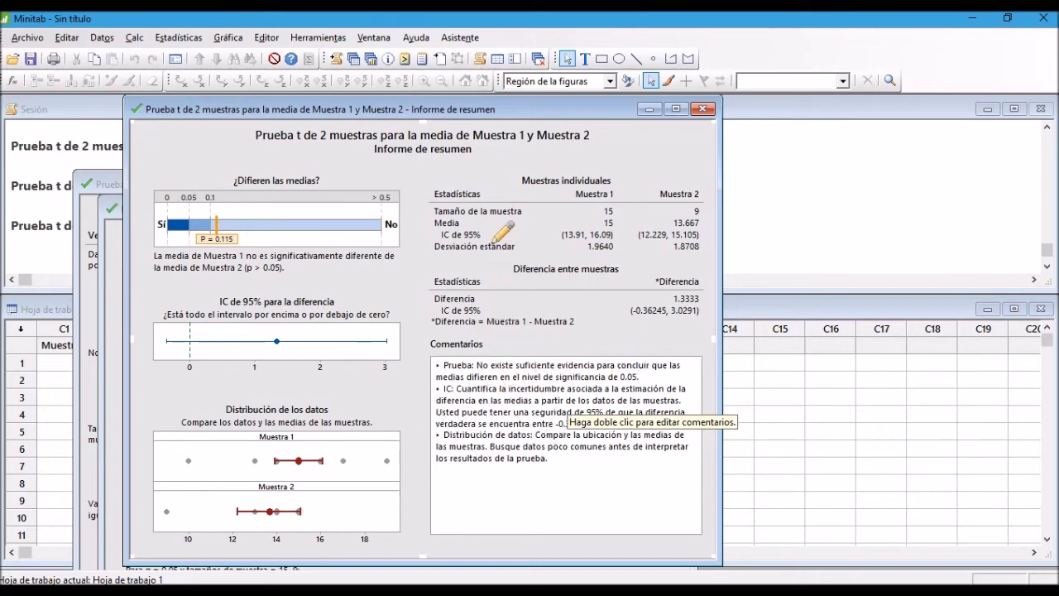
left_click(488, 456)
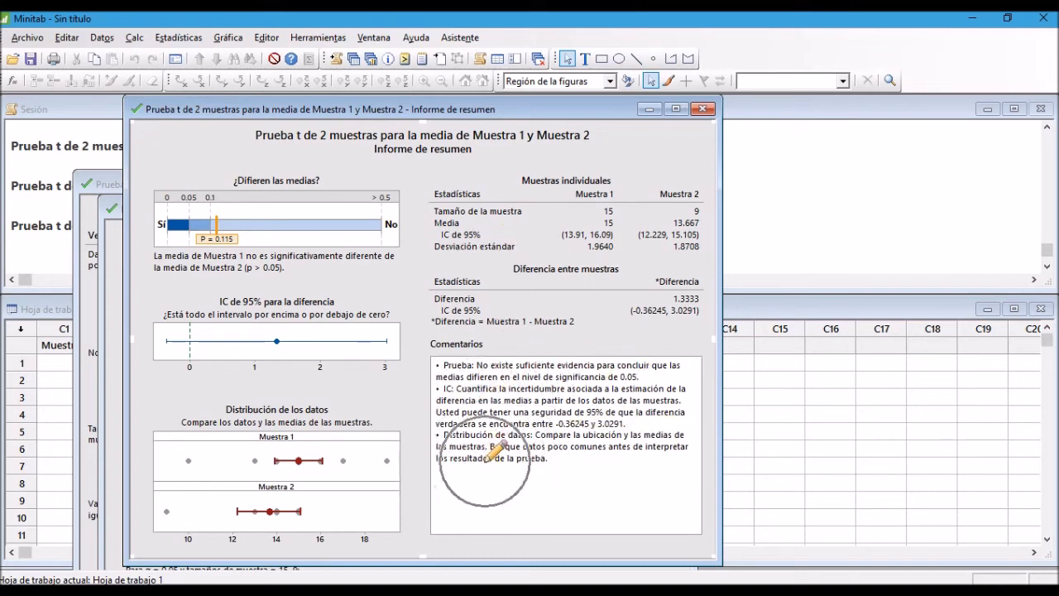
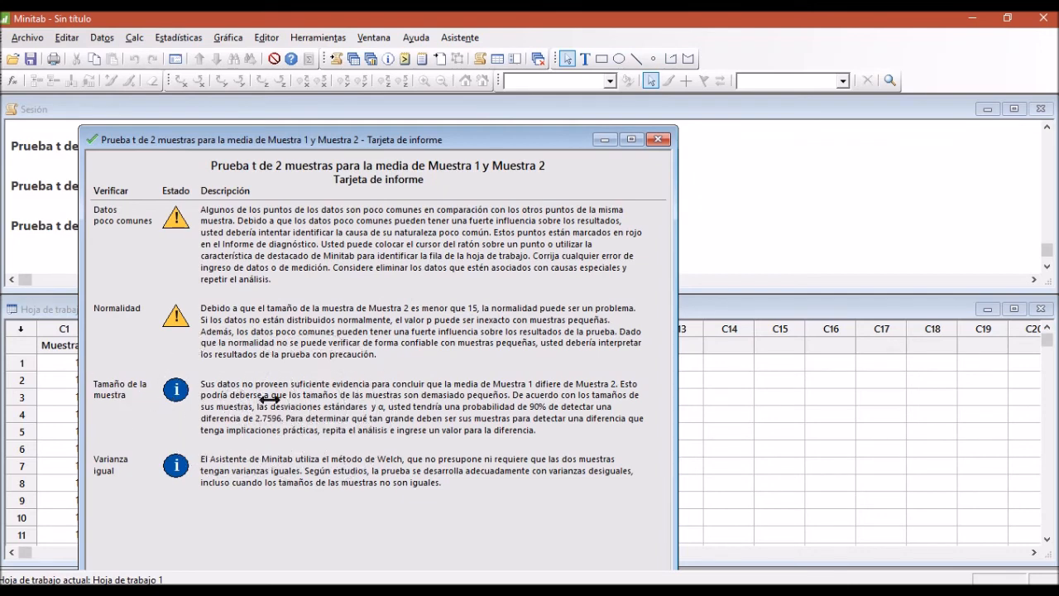
Review the 2-sample t test's report card, close it and return to the Muestra 1 and Muestra 2 data in the worksheet.
left_click(124, 459)
left_click(659, 140)
left_click(578, 341)
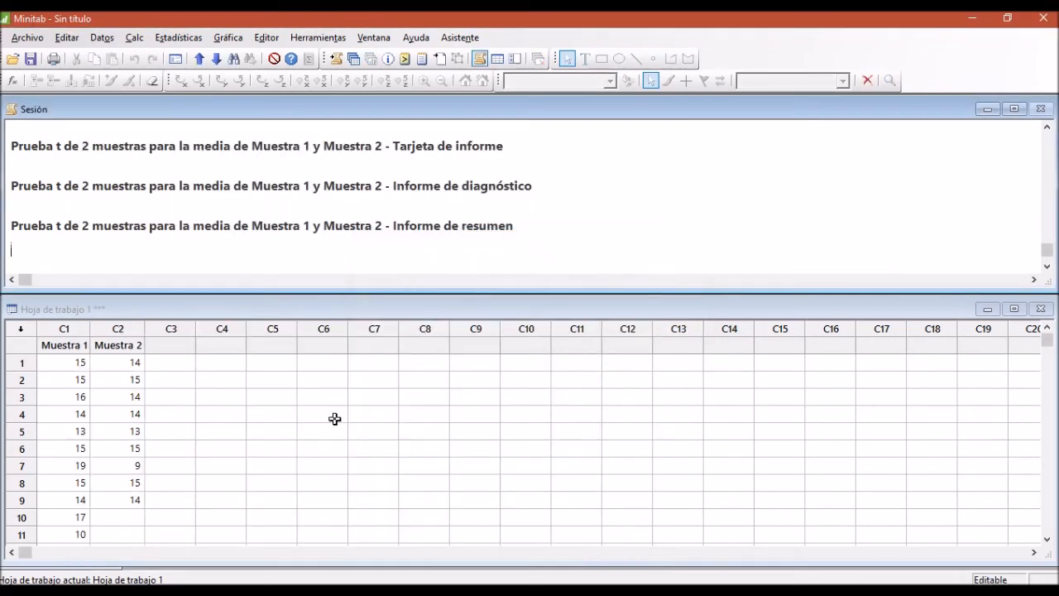
left_click(123, 402)
left_click(65, 416)
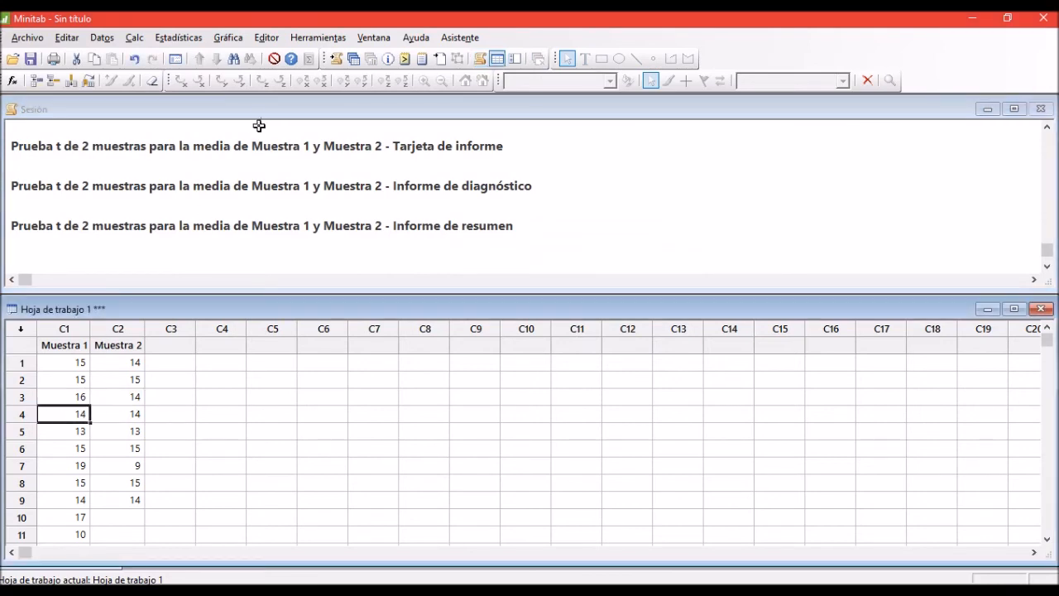
Start a 2-sample t test for the mean from the basic statistics, using summarized data (Datos resumidos).
left_click(178, 37)
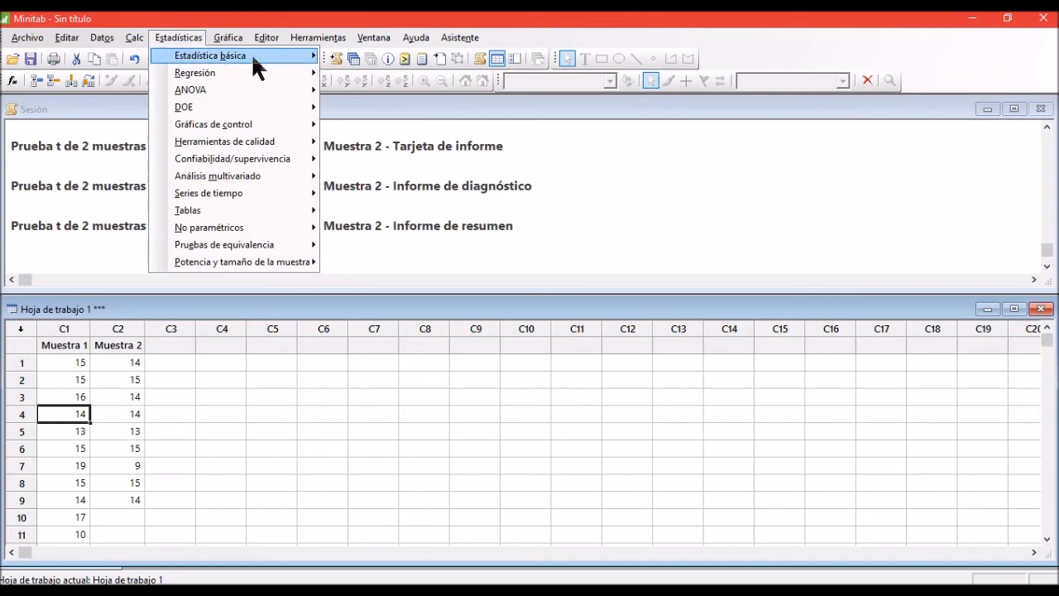
mouse_move(251, 54)
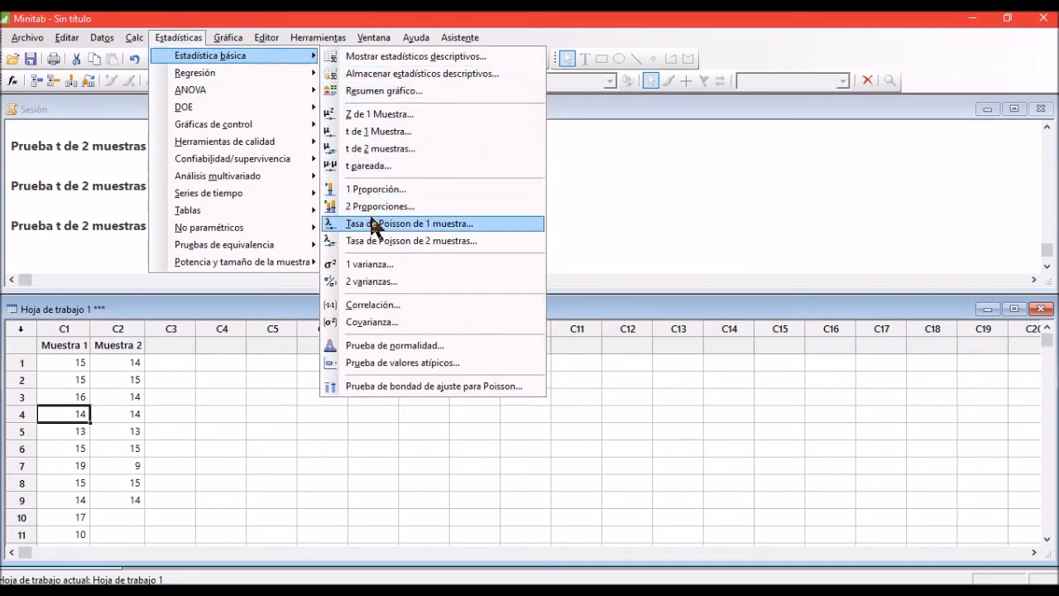
left_click(399, 153)
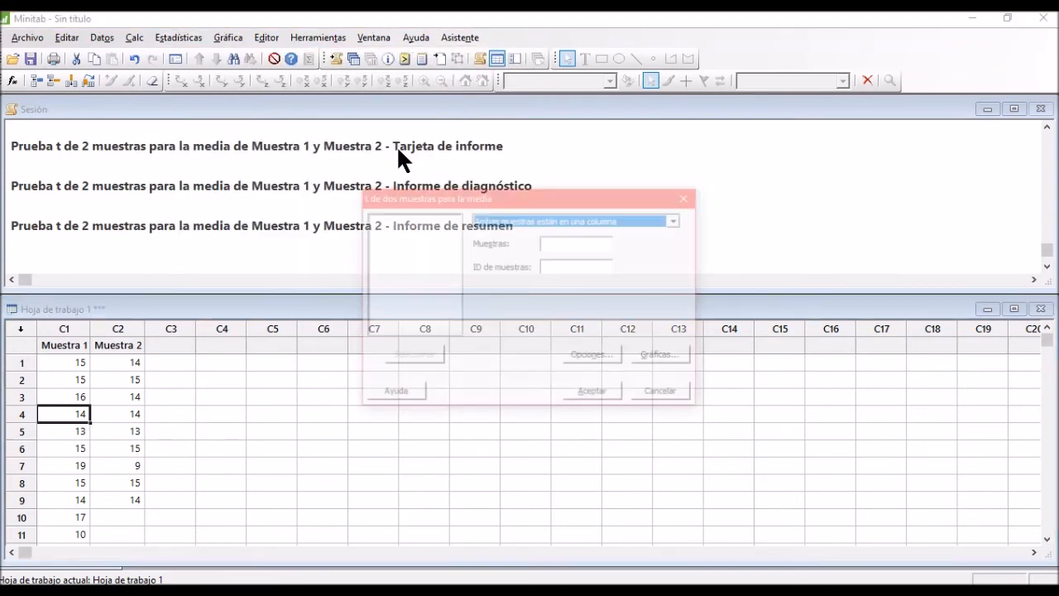
left_click(678, 219)
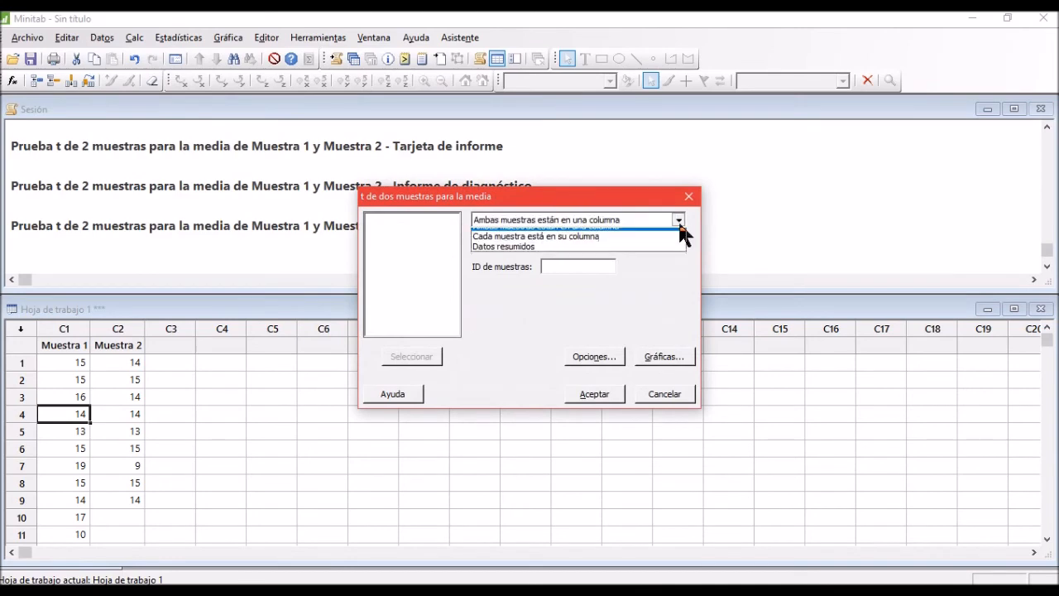
left_click(626, 254)
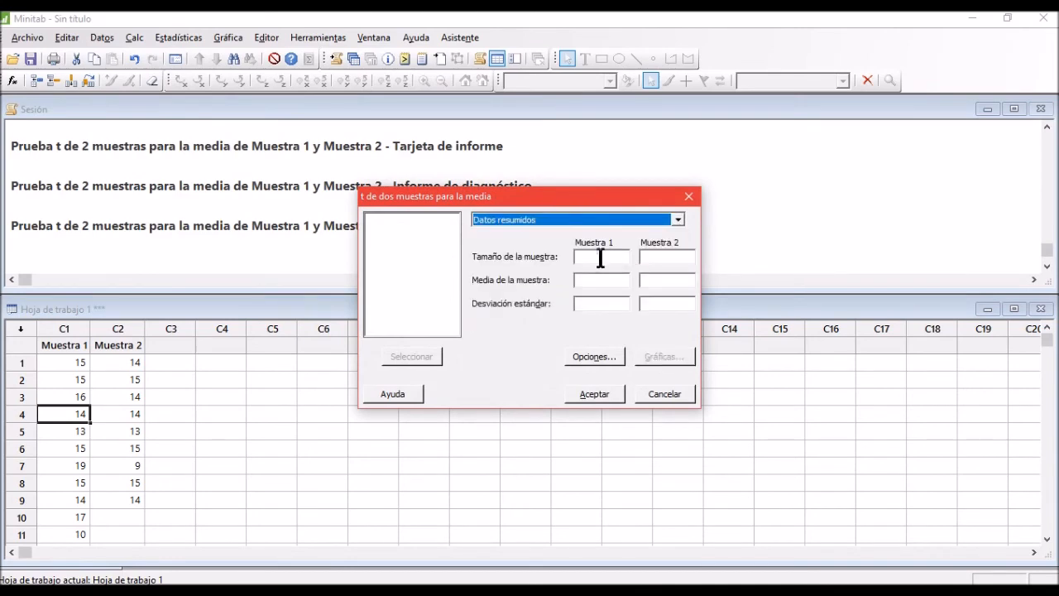
Enter the sample sizes: 1000 for Muestra 1 and 2000 for Muestra 2.
left_click(600, 257)
type("1")
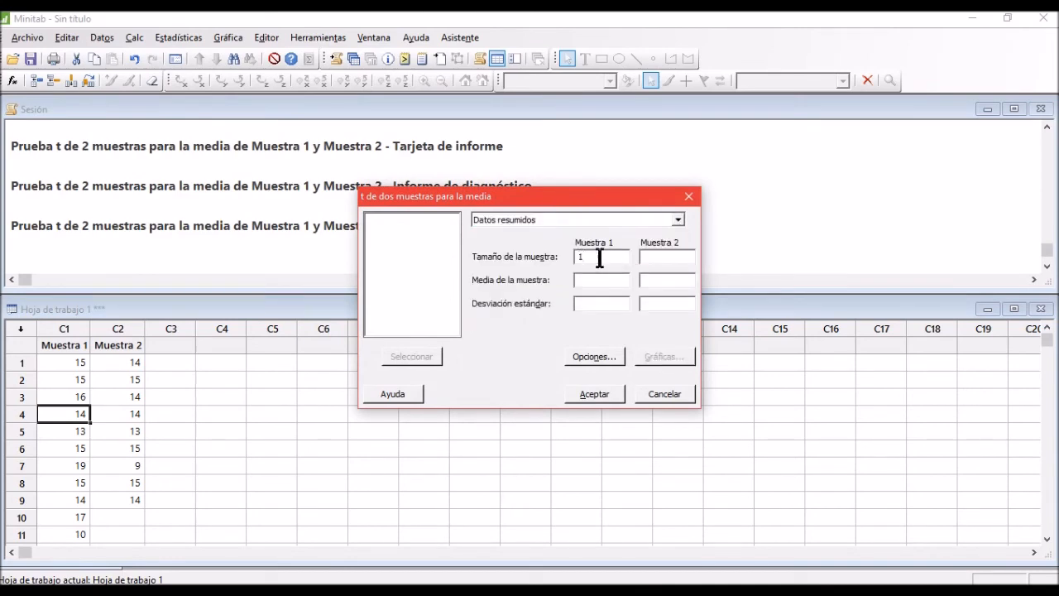
type("000")
left_click(648, 258)
type("2000")
Enter sample means of 2.13 and 2.39 and standard deviations of 0.9514 and 0.4597 for Muestra 1 and Muestra 2.
left_click(586, 279)
type("2.13")
left_click(657, 279)
type("2.39")
left_click(604, 304)
type("0.9514")
left_click(663, 305)
type("0.4597")
Set the alternative hypothesis to Diferencia < diferencia hipotética in the test options and run the 2-sample t test.
left_click(596, 357)
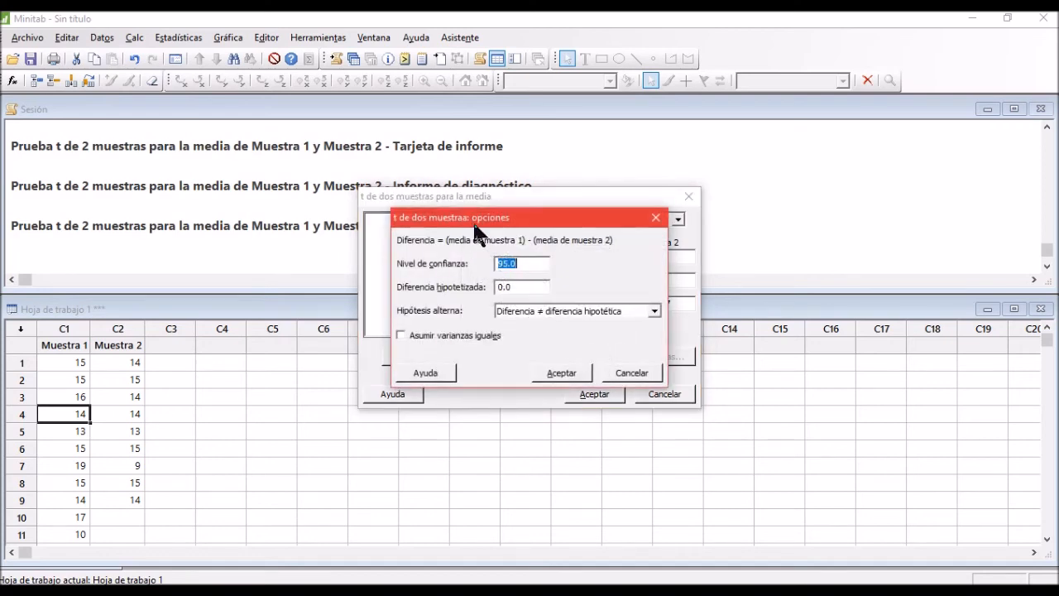
left_click_drag(463, 219, 295, 154)
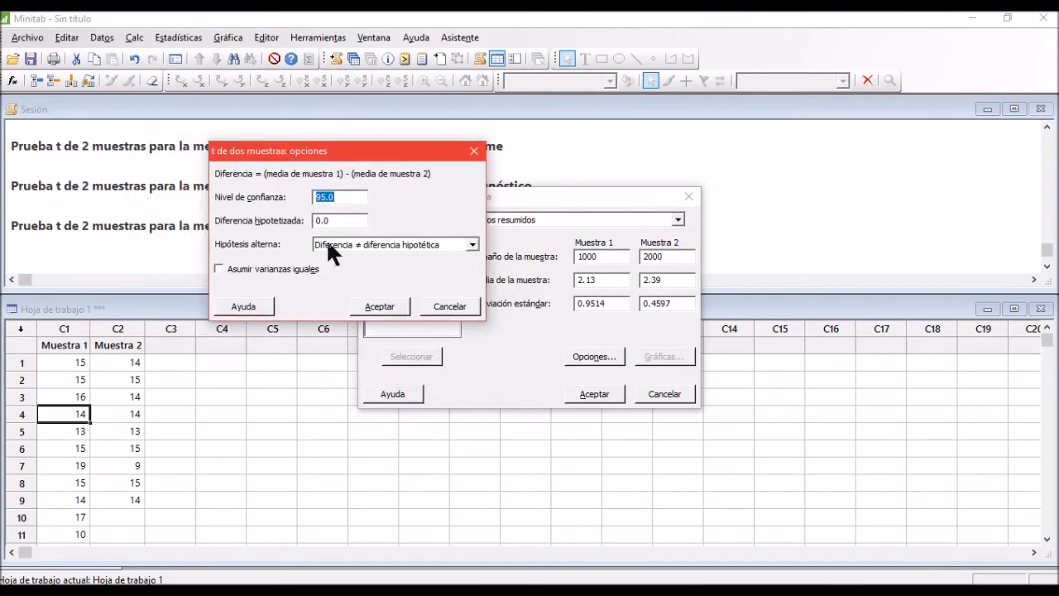
left_click(233, 274)
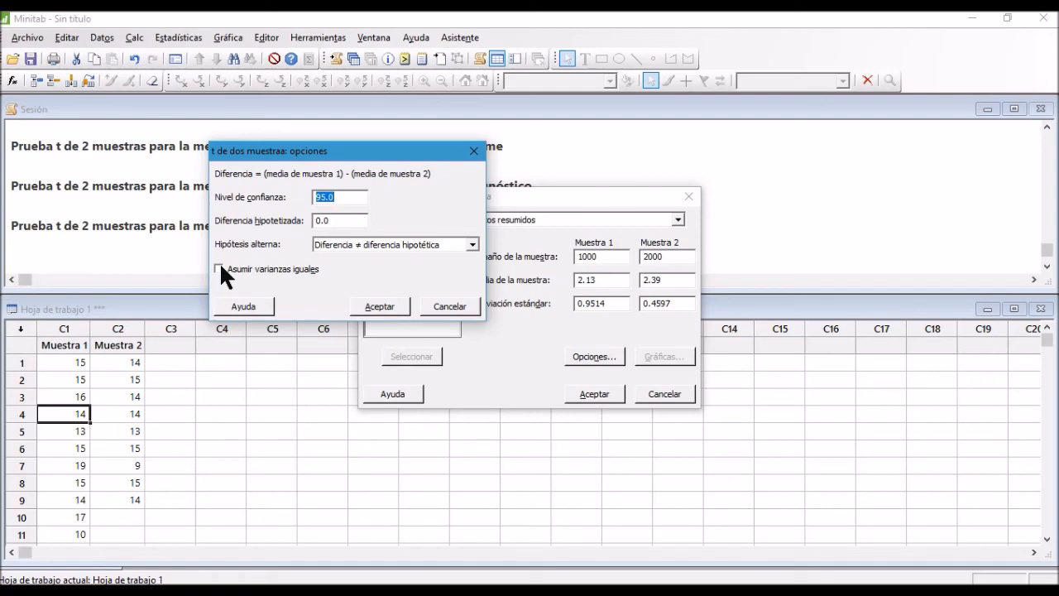
key("ctrl")
key("ctrl")
key("ctrl")
key("ctrl")
left_click(472, 245)
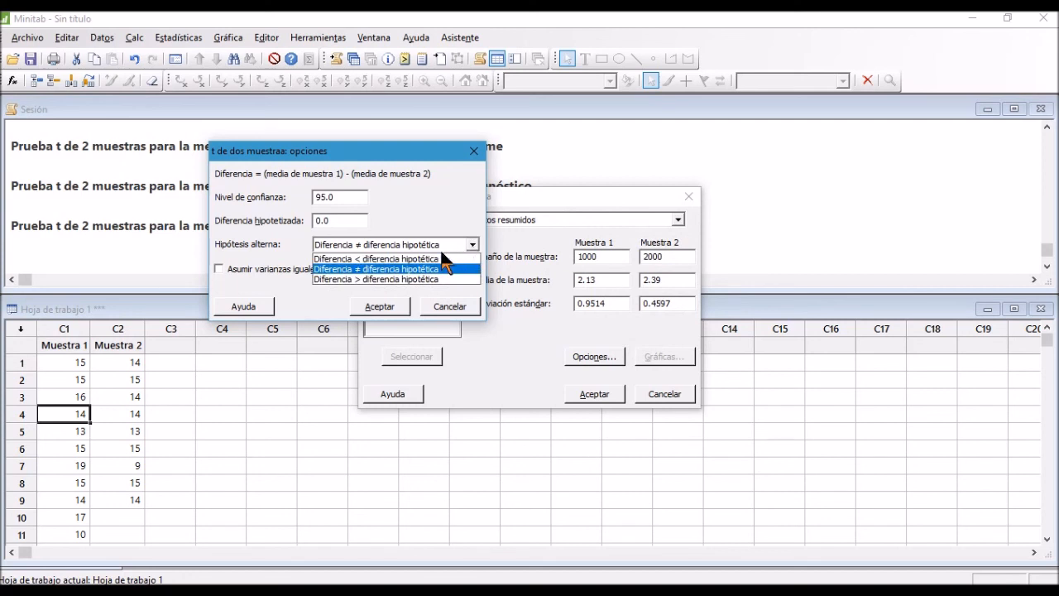
left_click(434, 258)
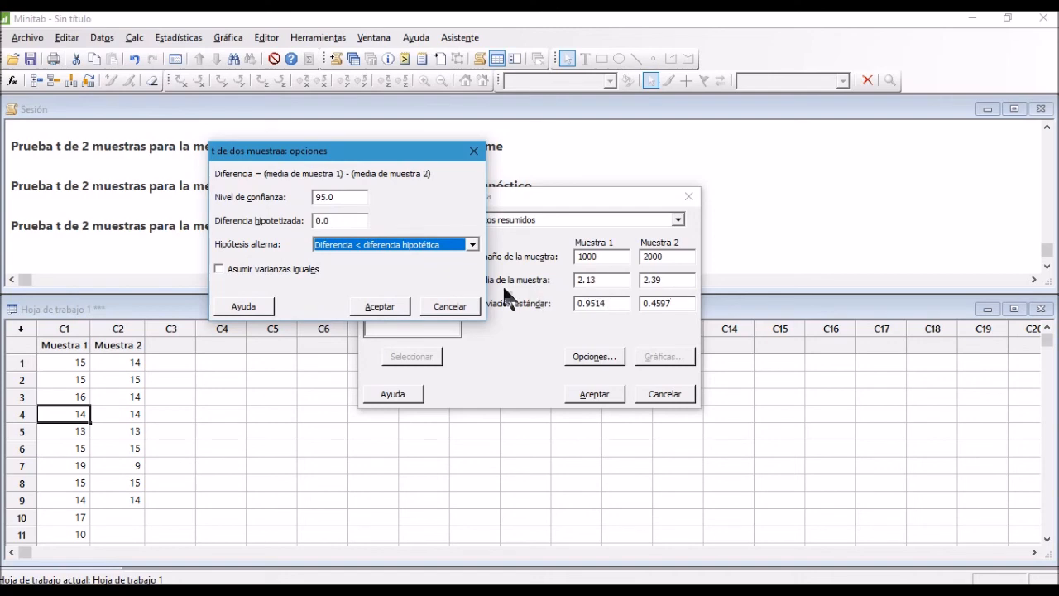
left_click(394, 303)
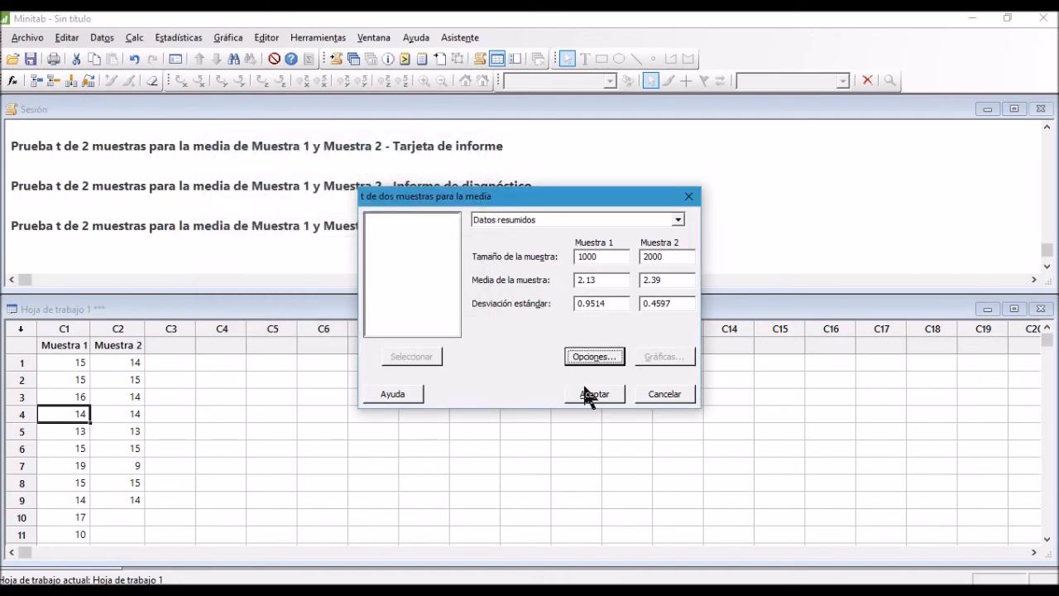
left_click(589, 394)
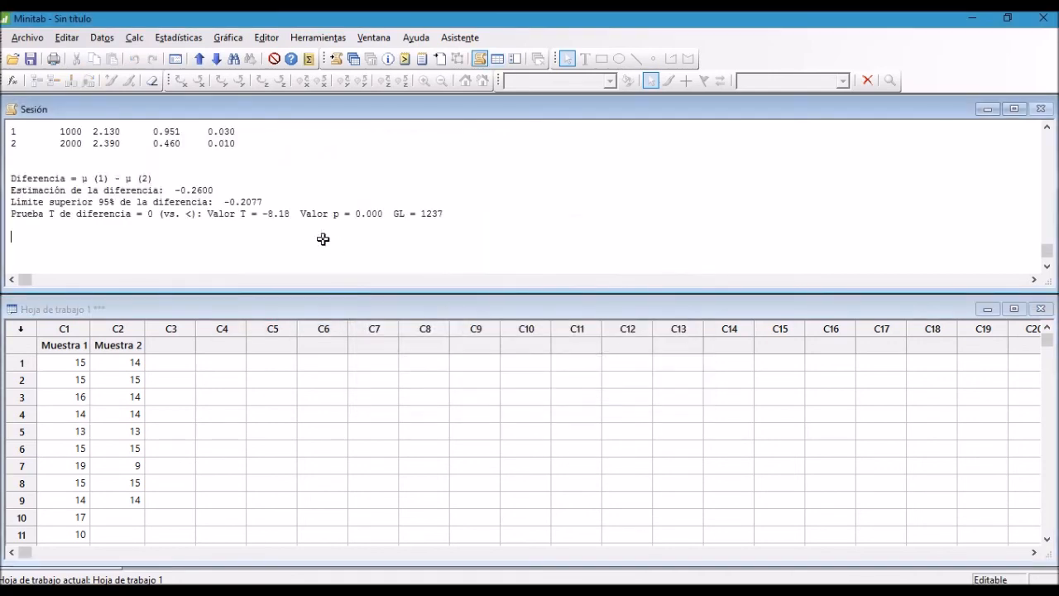
Examine the size, mean, standard deviation and standard error of both samples in the session output.
scroll(322, 239, "up", 3)
key("Down")
key("Down")
key("Down")
key("Down")
key("Down")
key("Down")
key("Down")
key("shift+Down")
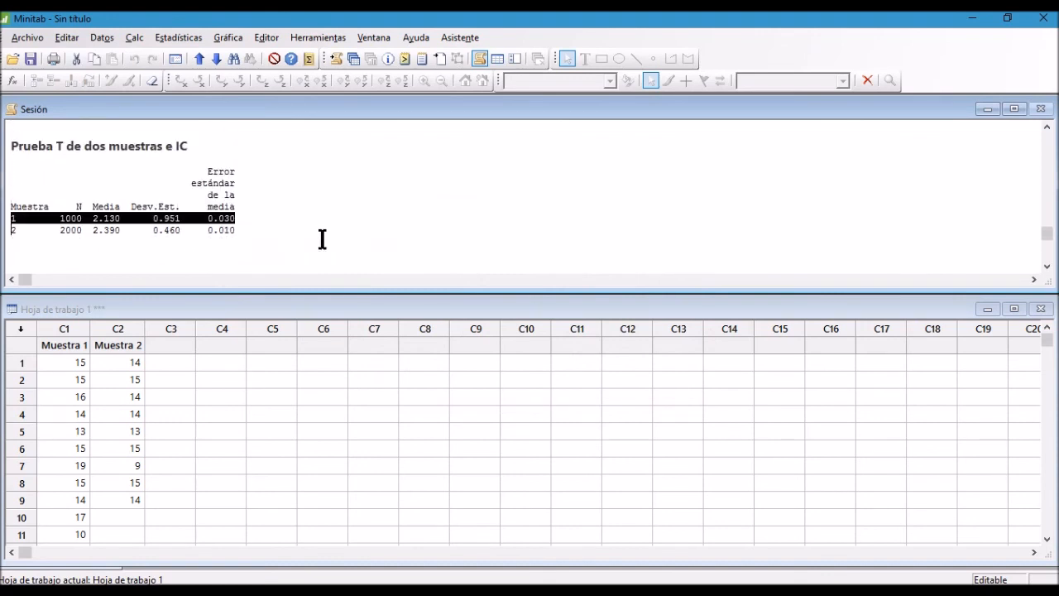
key("shift+Down")
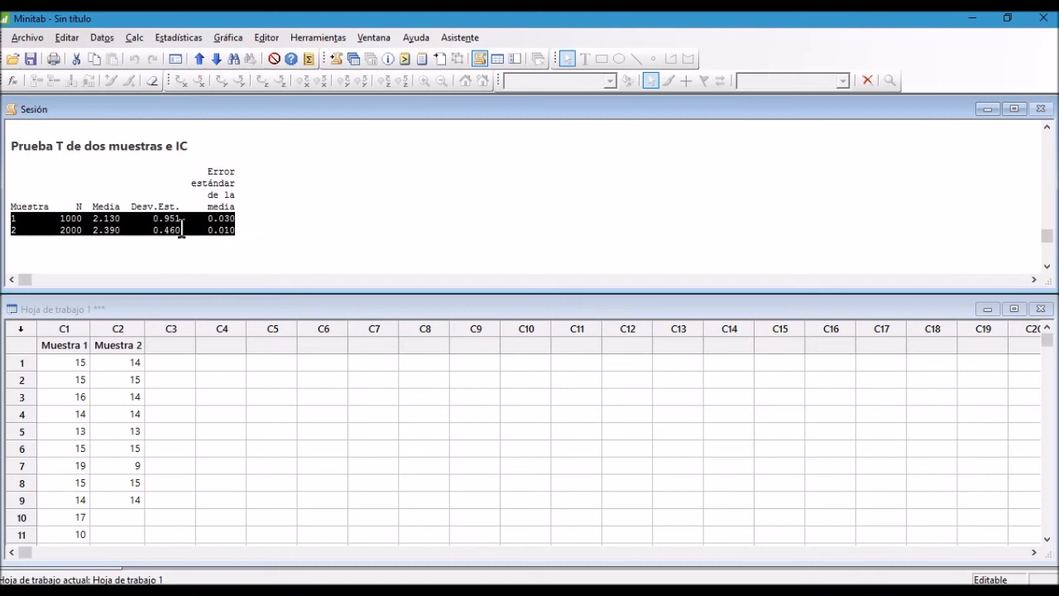
key("Down")
key("Down")
key("Down")
key("Down")
key("Down")
key("Down")
key("Down")
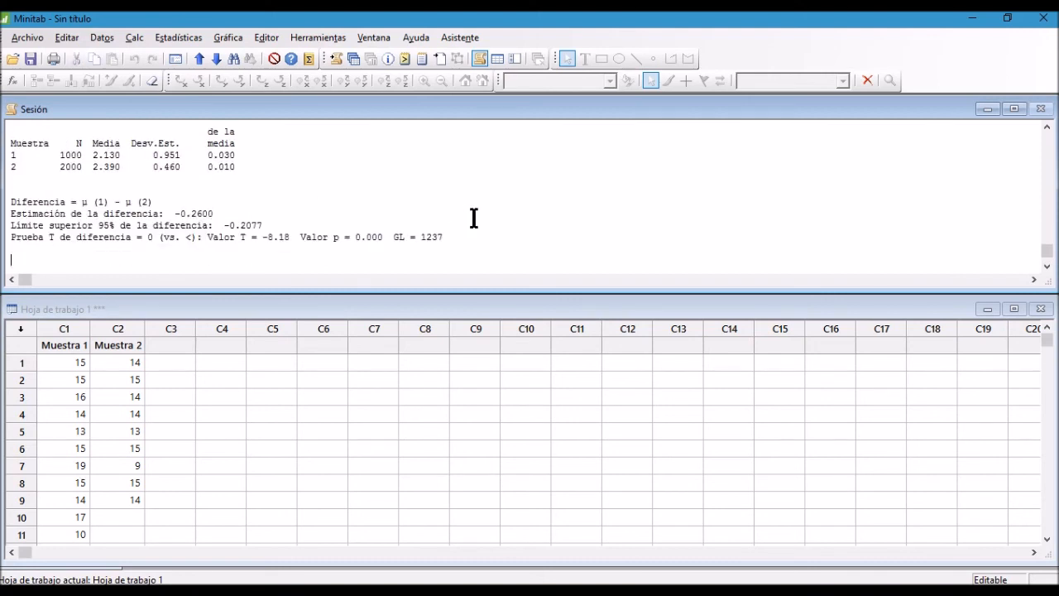
Examine the estimated difference between the means and its 95% upper limit in the session output.
key("ctrl")
key("ctrl")
key("ctrl")
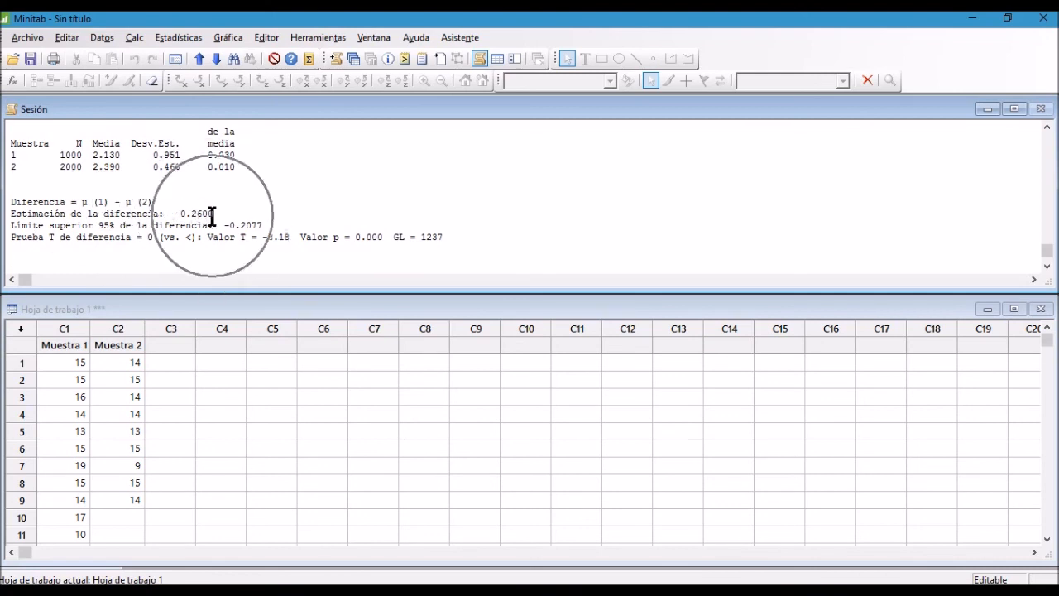
key("ctrl")
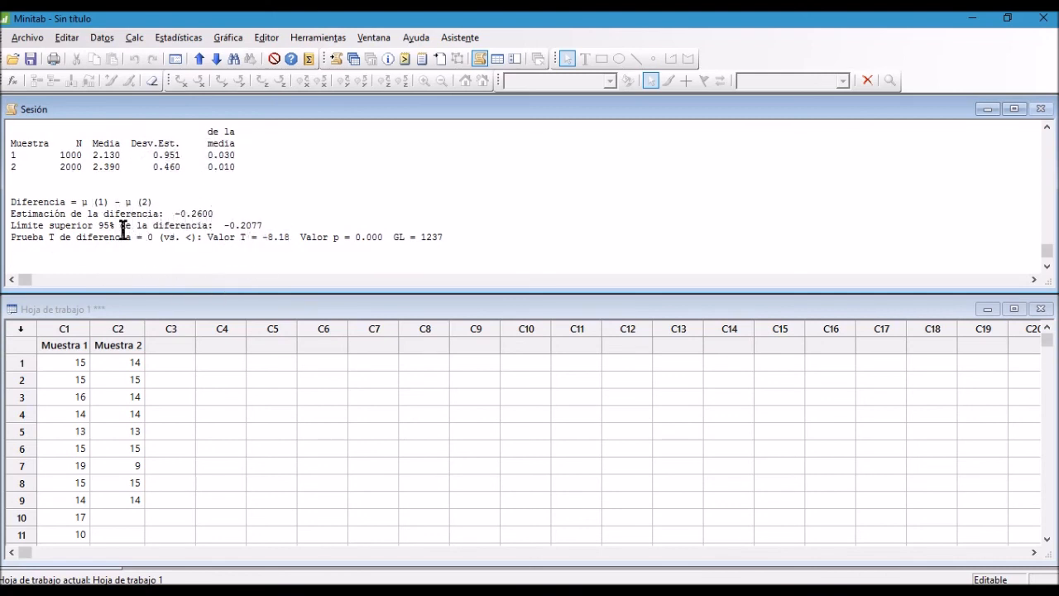
key("ctrl")
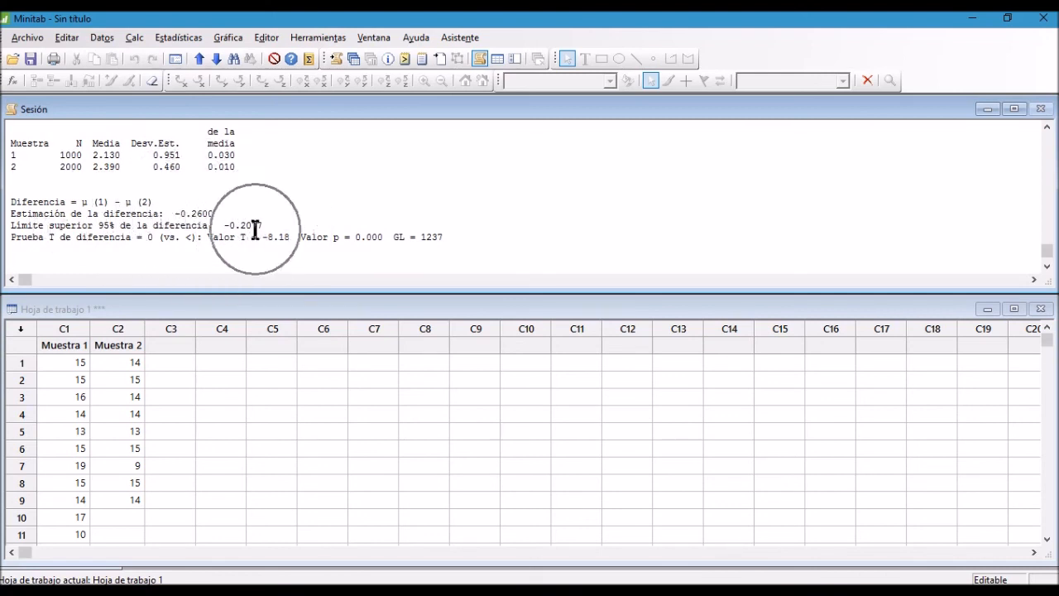
key("ctrl")
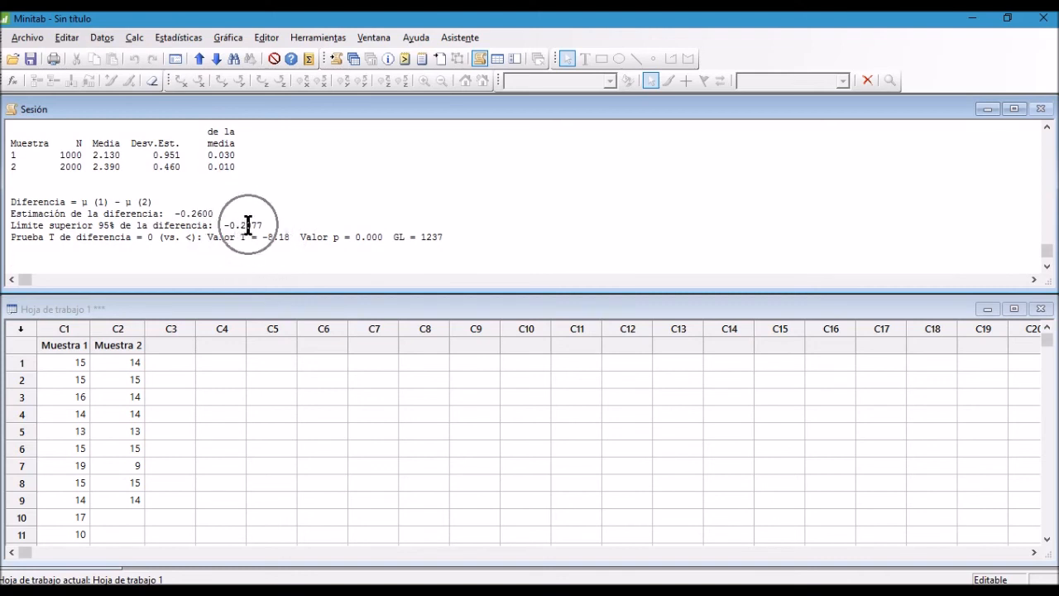
key("ctrl")
left_click_drag(157, 225, 219, 232)
left_click(218, 228)
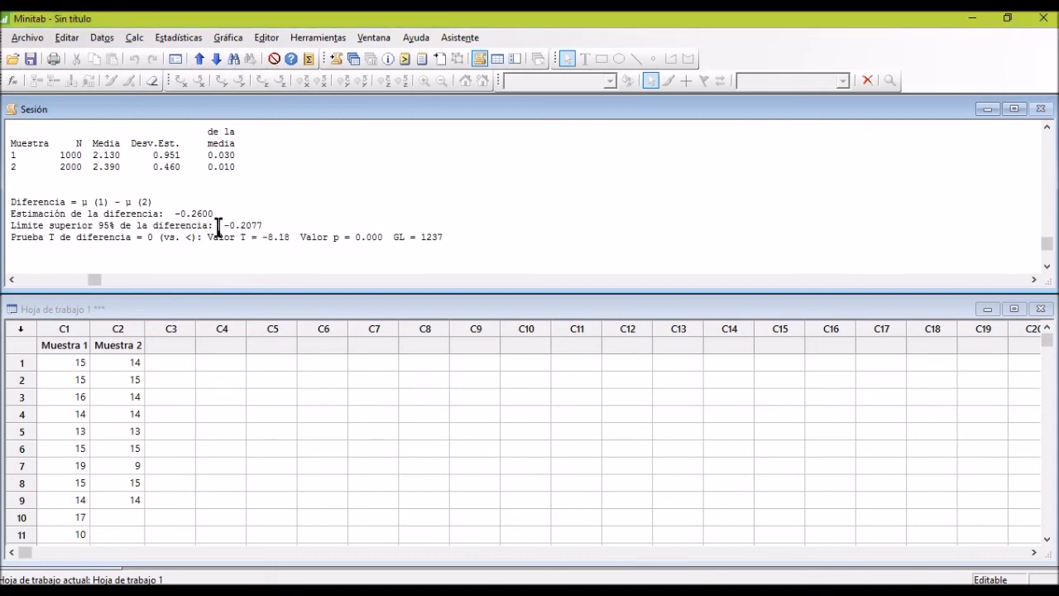
key("ctrl")
Compare the test's p-value with the decision rule in the Notepad file Valor p.txt, and return to Minitab to compare the two sample means.
left_click(431, 590)
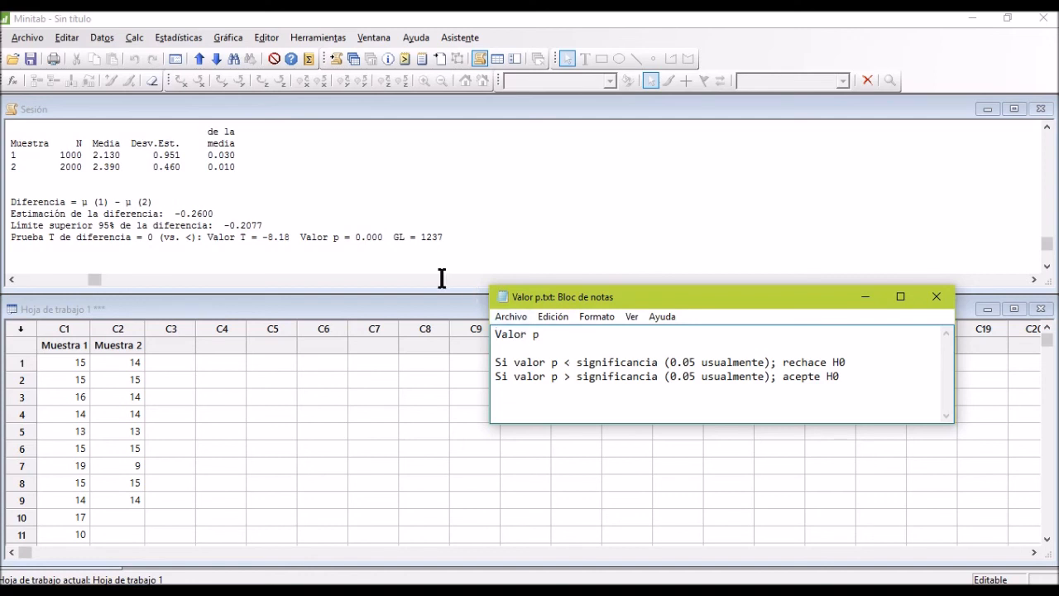
key("ctrl")
key("ctrl")
left_click(325, 246)
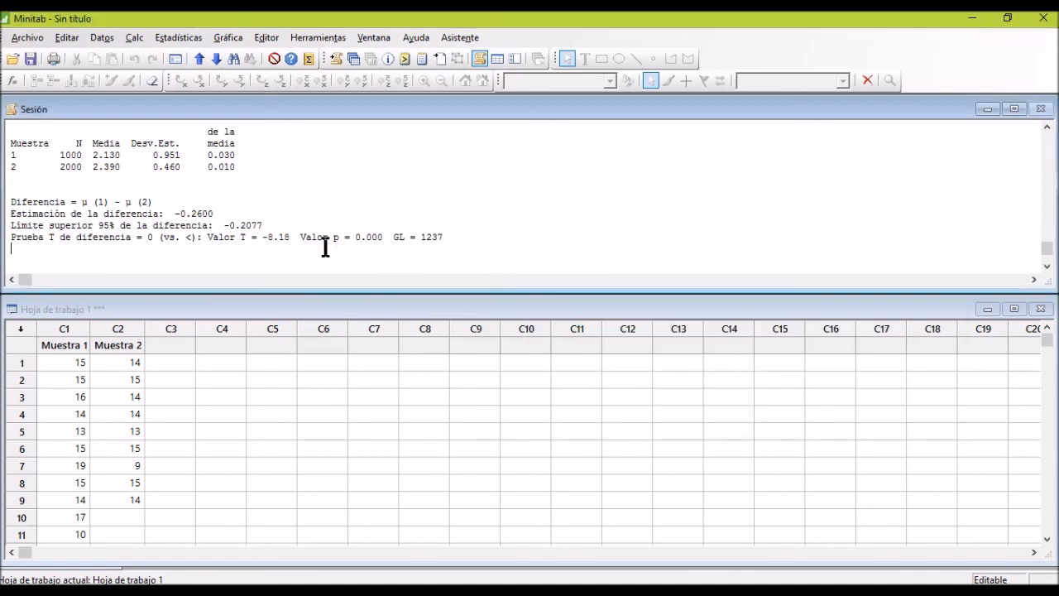
left_click(103, 149)
left_click(110, 167)
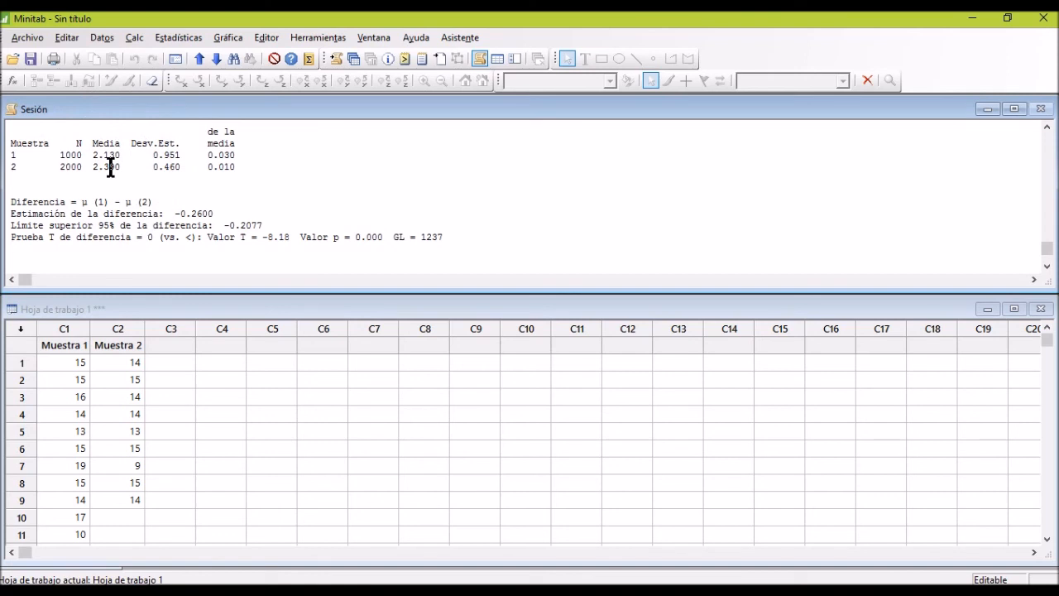